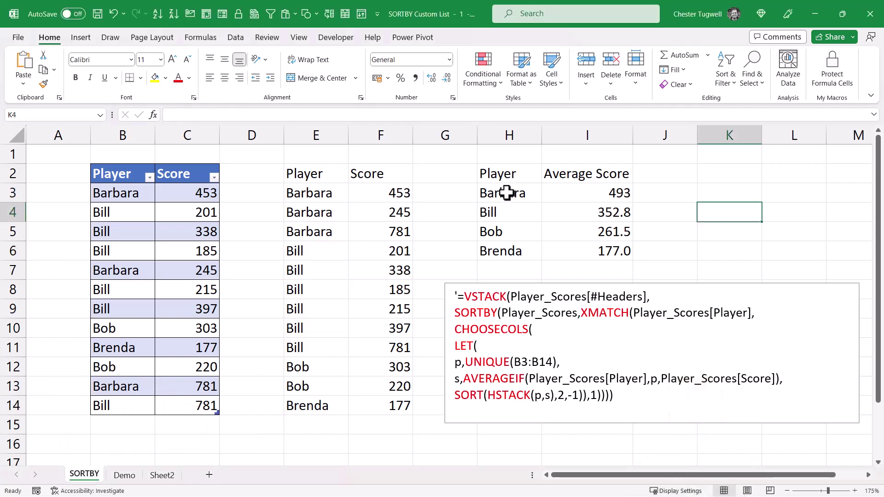
Step: Examine the finished example: the player ranking by average score, the custom-sorted score list and the combined VSTACK and SORTBY formula
{"action": "left_click_drag", "start_coordinate": [507, 194], "coordinate": [507, 244]}
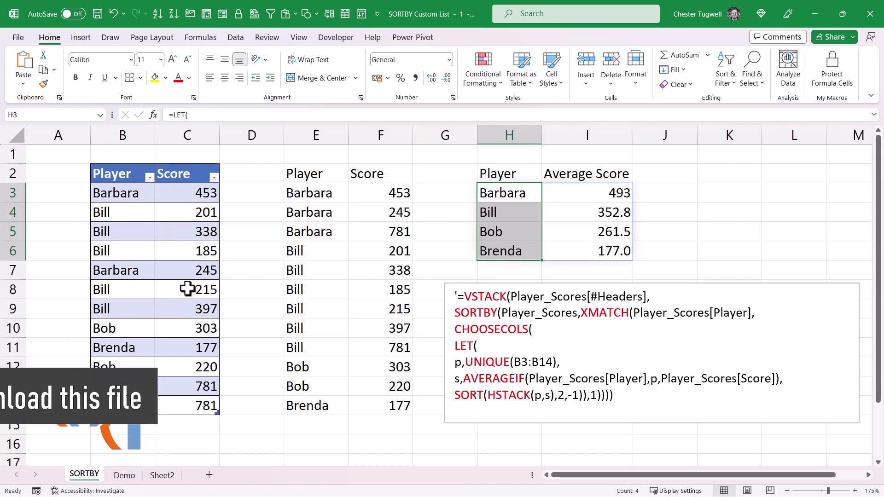
{"action": "left_click_drag", "start_coordinate": [301, 173], "coordinate": [404, 402]}
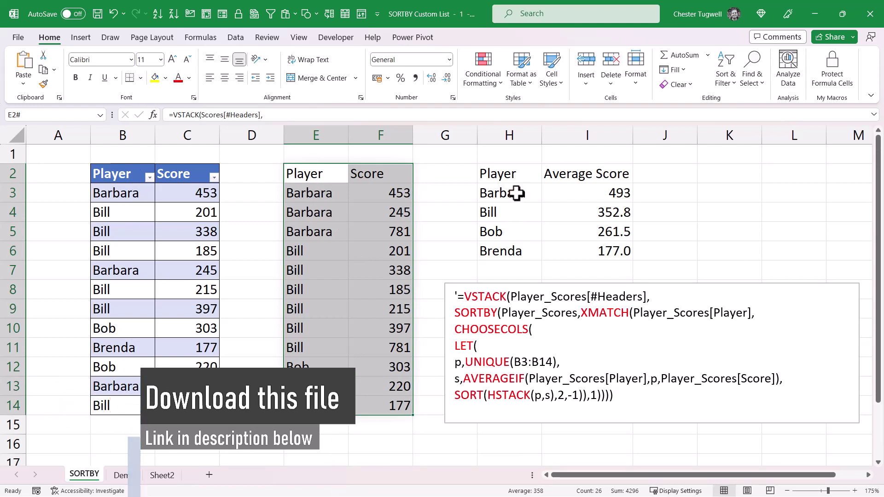
{"action": "left_click_drag", "start_coordinate": [517, 194], "coordinate": [514, 247]}
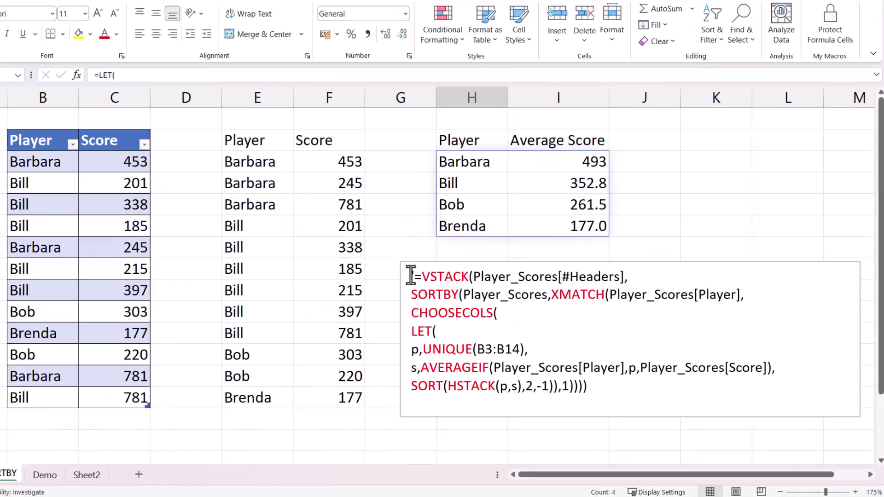
{"action": "left_click_drag", "start_coordinate": [454, 295], "coordinate": [634, 403]}
{"action": "left_click", "coordinate": [322, 267]}
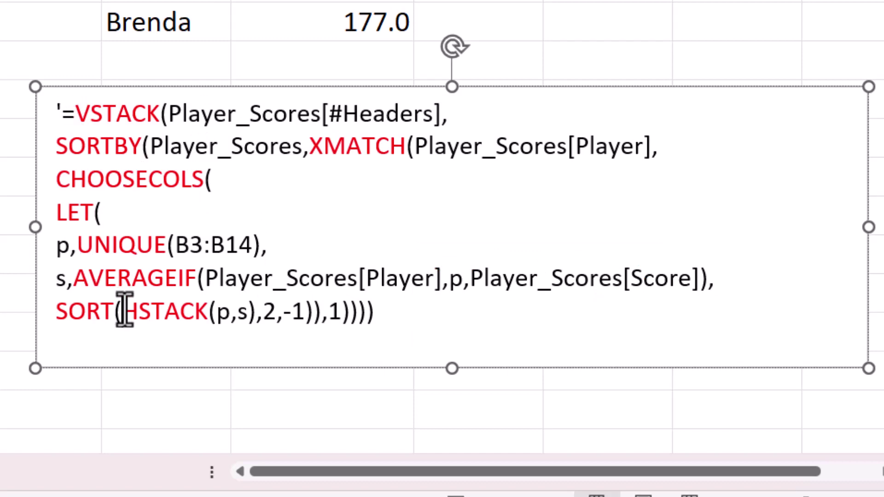
{"action": "left_click", "coordinate": [57, 146]}
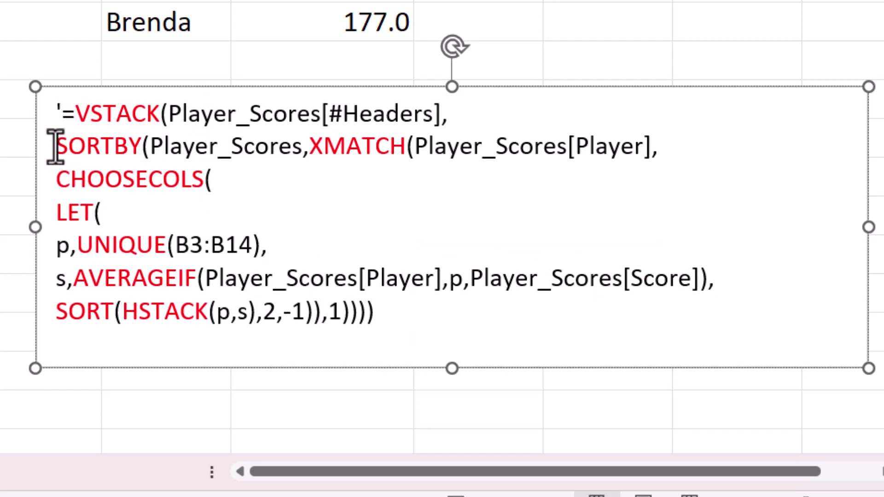
{"action": "left_click", "coordinate": [59, 313]}
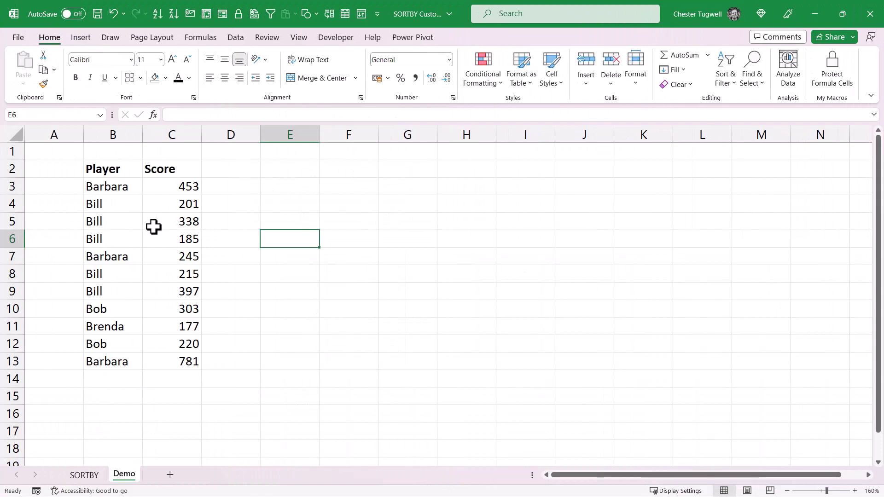
Step: Convert the player and score data in B2:C13 into a table with headers and name it Player_Scores
{"action": "scroll", "coordinate": [154, 226], "scroll_direction": "up", "scroll_amount": 1}
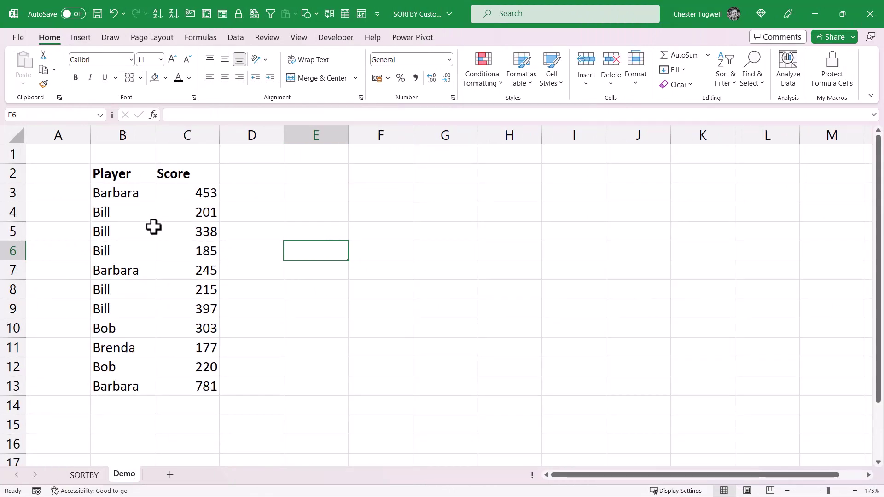
{"action": "left_click", "coordinate": [118, 195]}
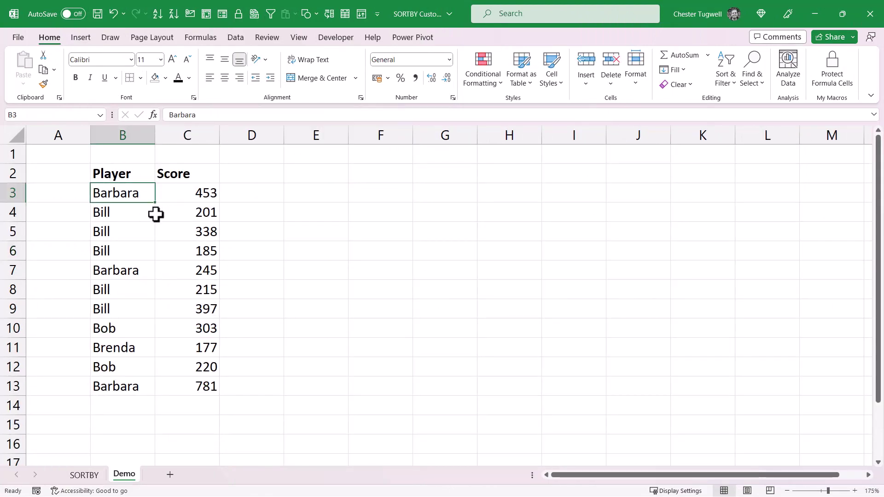
{"action": "left_click", "coordinate": [133, 234]}
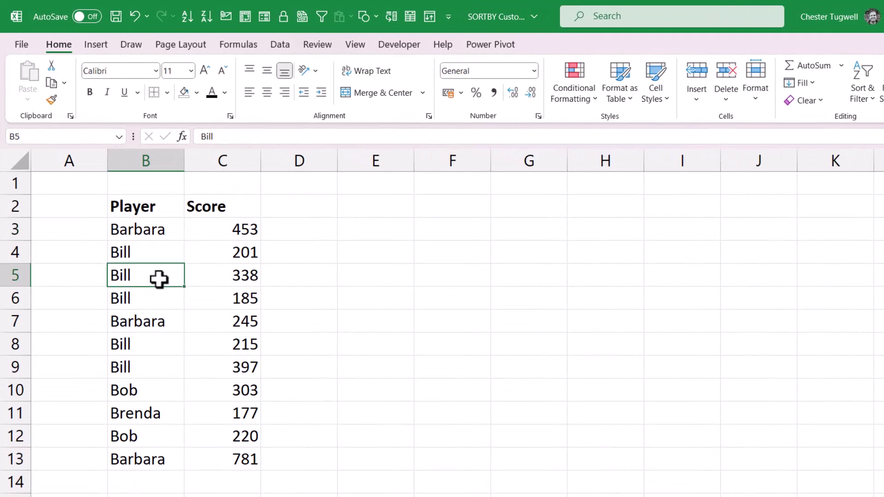
{"action": "left_click", "coordinate": [96, 45]}
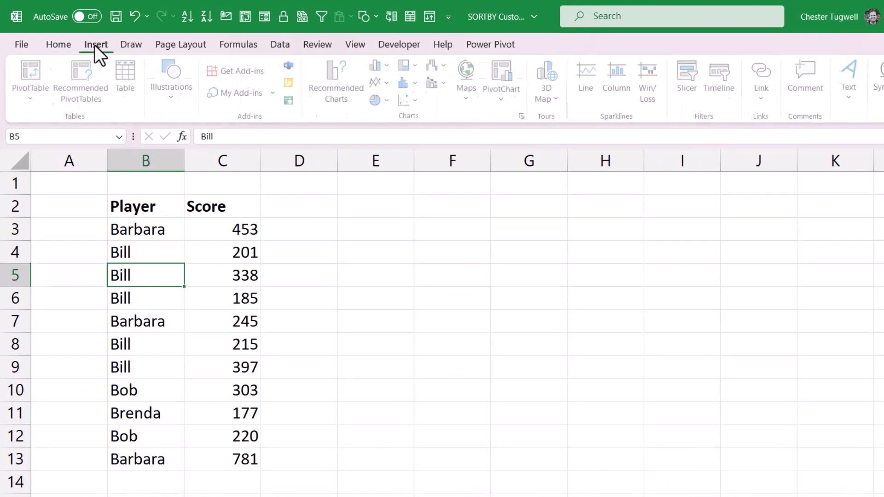
{"action": "left_click", "coordinate": [134, 84]}
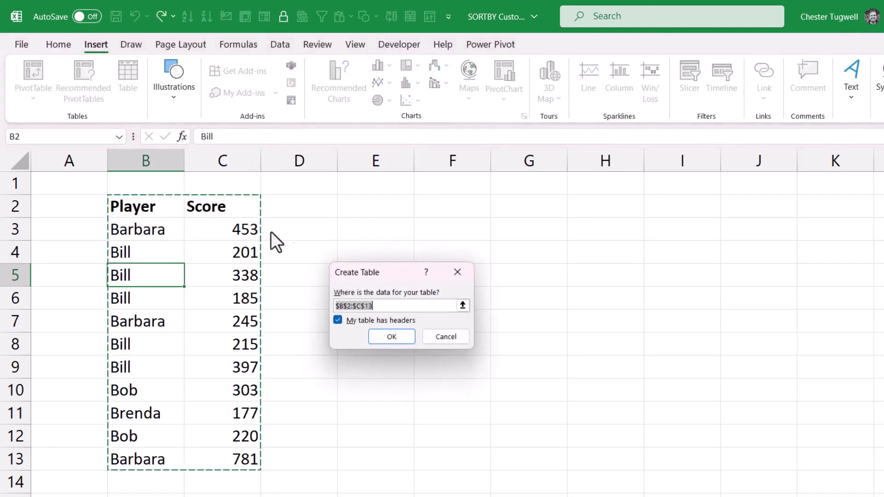
{"action": "left_click", "coordinate": [394, 338]}
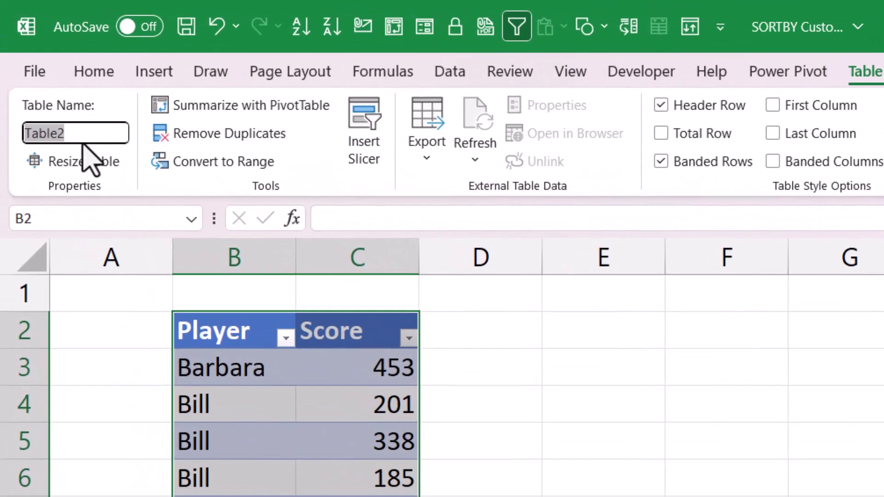
{"action": "type", "text": "Player_Scores"}
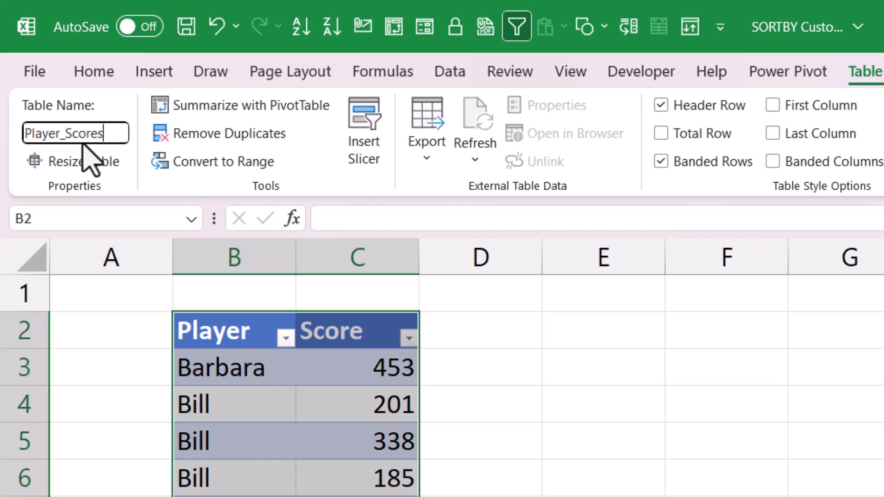
{"action": "key", "text": "Return"}
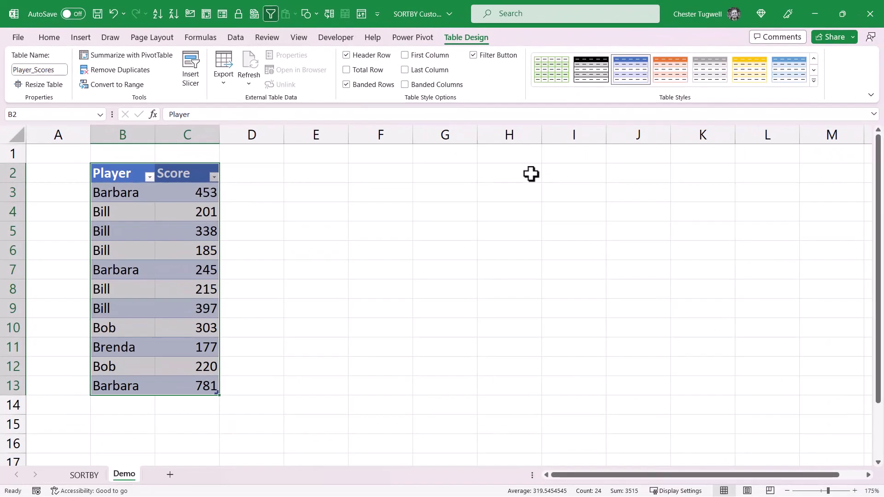
Step: Enter the headings Player in H2 and Average Score in I2
{"action": "left_click", "coordinate": [530, 174]}
{"action": "type", "text": "Pla"}
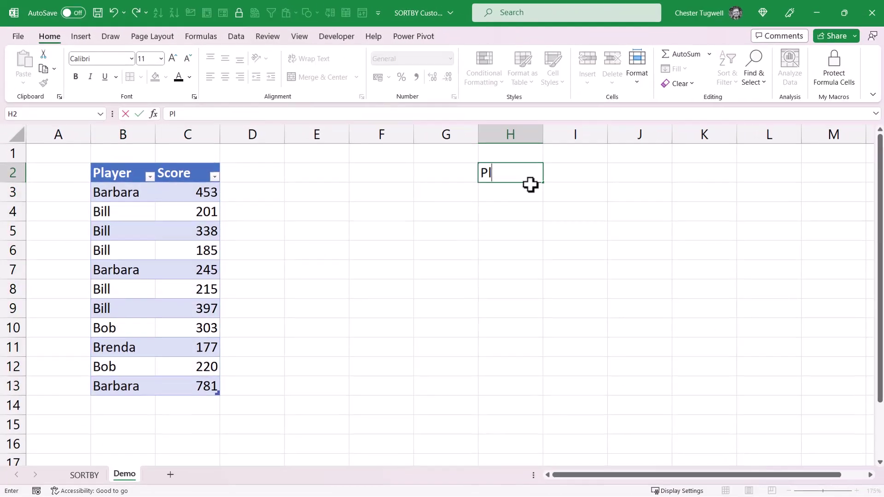
{"action": "type", "text": "yer"}
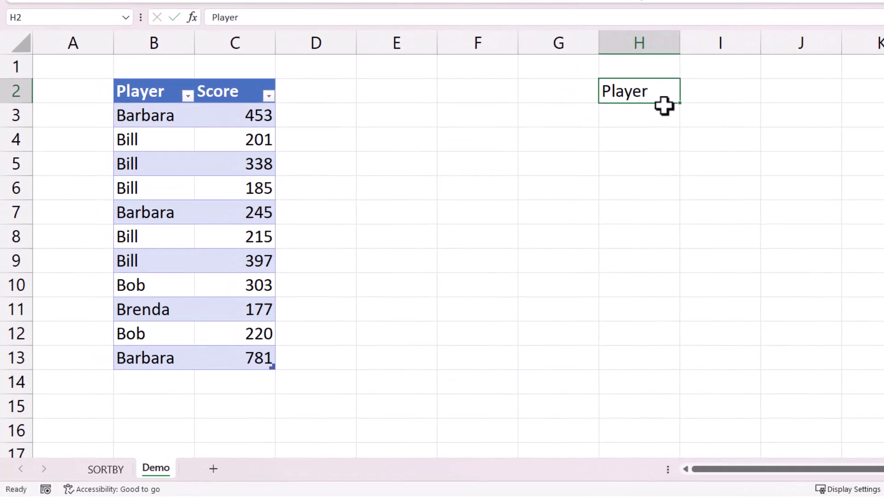
{"action": "key", "text": "Right"}
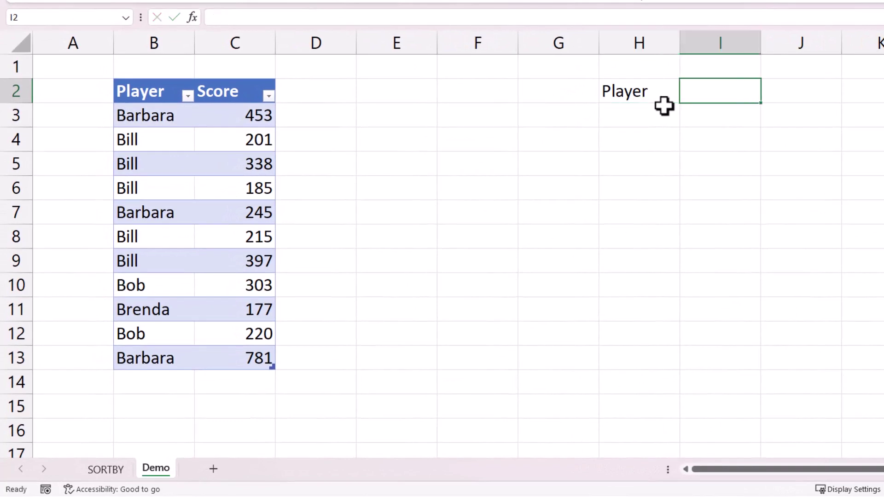
{"action": "type", "text": "Ave"}
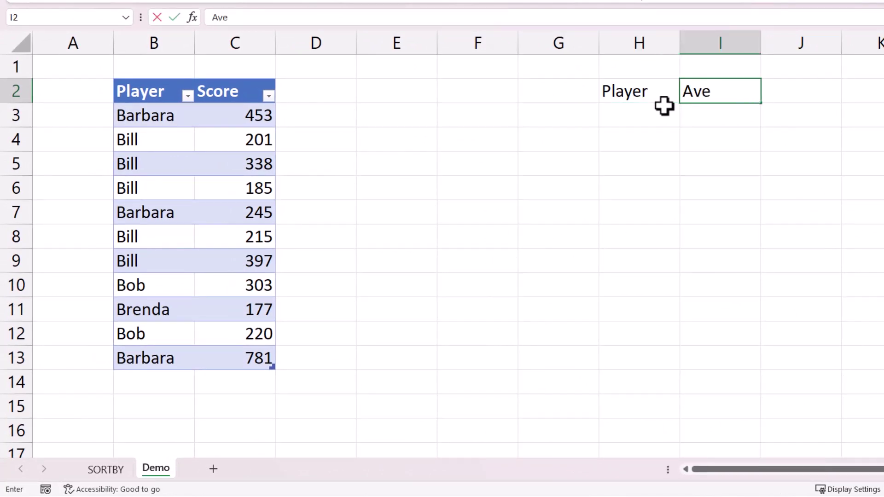
{"action": "type", "text": "rage Score"}
{"action": "key", "text": "Return"}
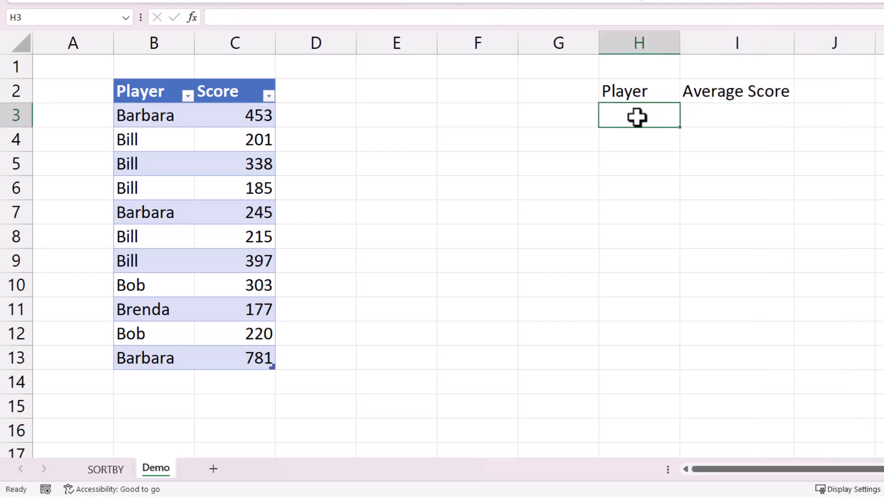
Step: List each distinct player from H3 down with the formula =UNIQUE(Player_Scores[Player])
{"action": "type", "text": "="}
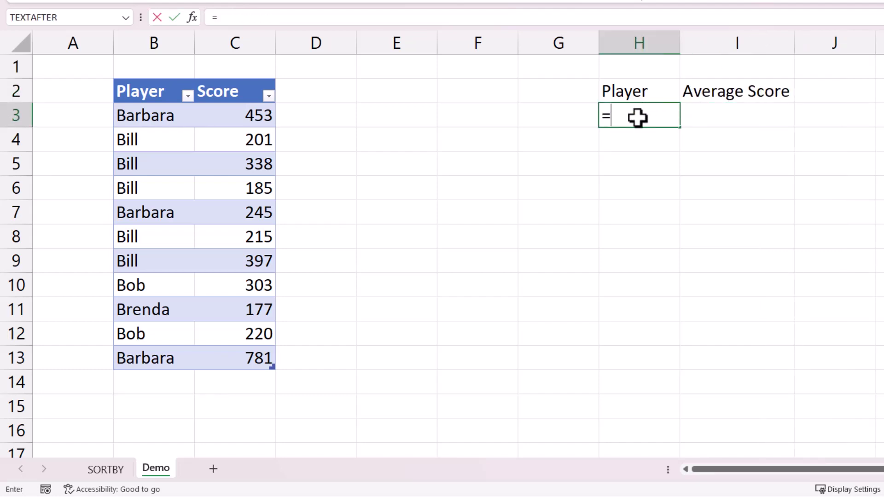
{"action": "type", "text": "uni"}
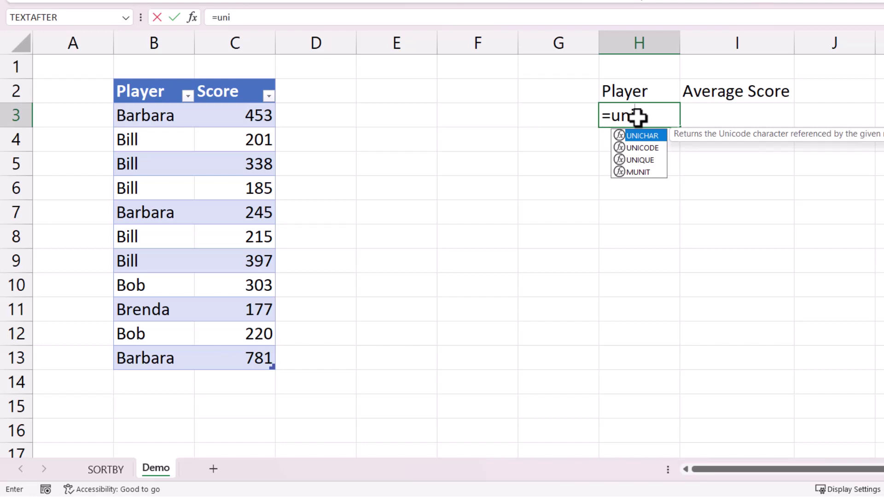
{"action": "double_click", "coordinate": [638, 160]}
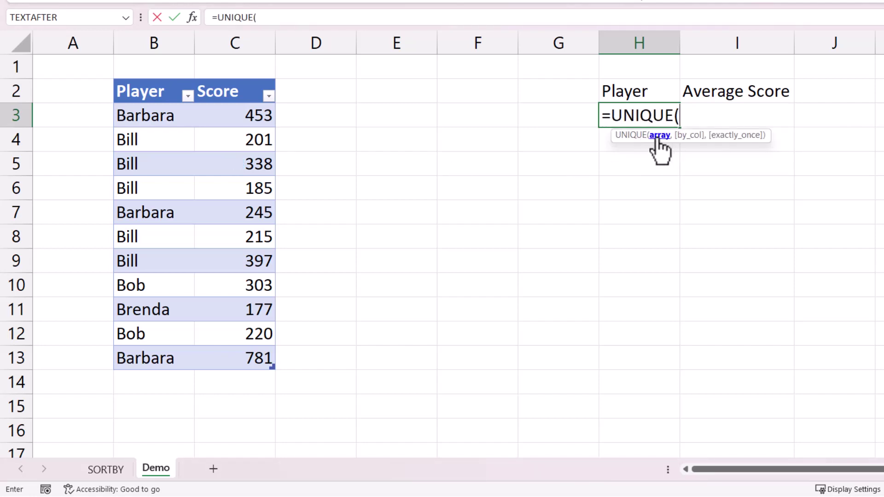
{"action": "left_click_drag", "start_coordinate": [153, 114], "coordinate": [174, 355]}
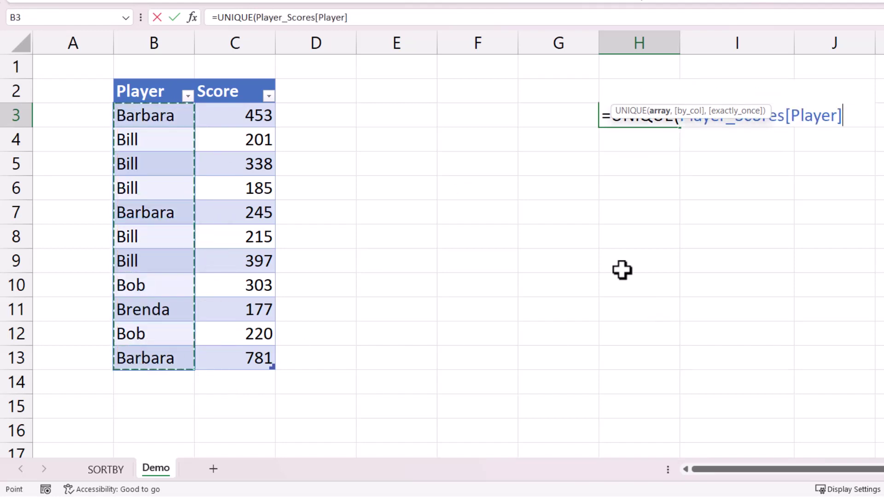
{"action": "left_click_drag", "start_coordinate": [677, 109], "coordinate": [677, 176]}
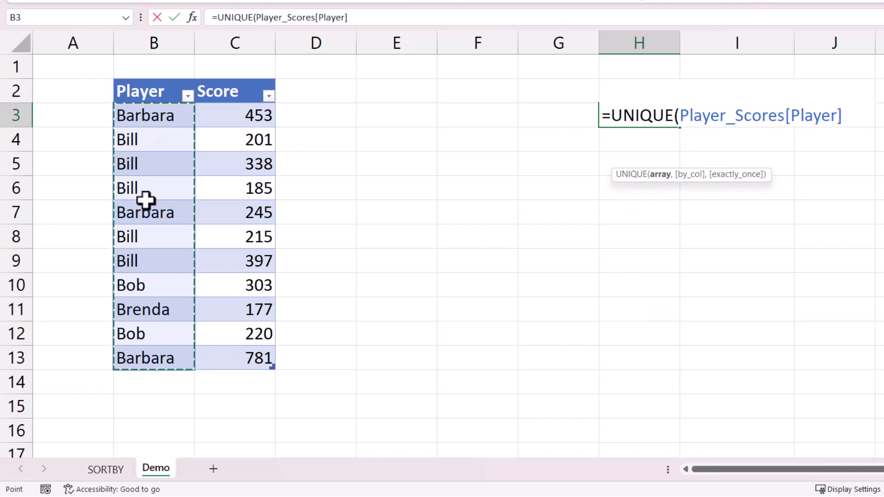
{"action": "type", "text": ")"}
{"action": "key", "text": "Return"}
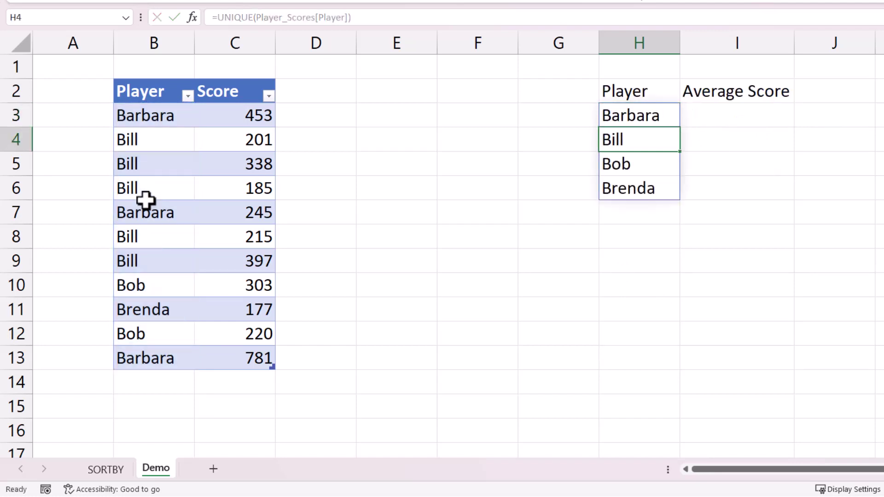
Step: Calculate every listed player's average score from I3 down with the formula =AVERAGEIF(Player_Scores[Player],H3#,Player_Scores[Score])
{"action": "left_click", "coordinate": [744, 123]}
{"action": "type", "text": "="}
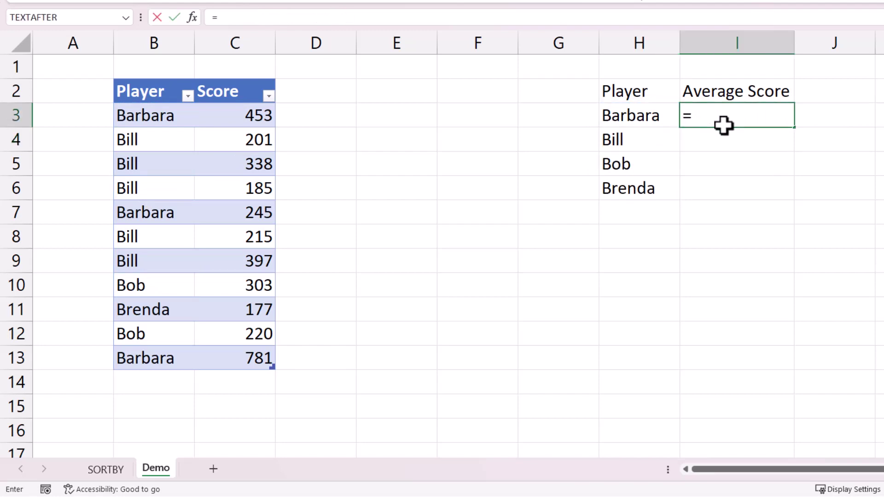
{"action": "type", "text": "av"}
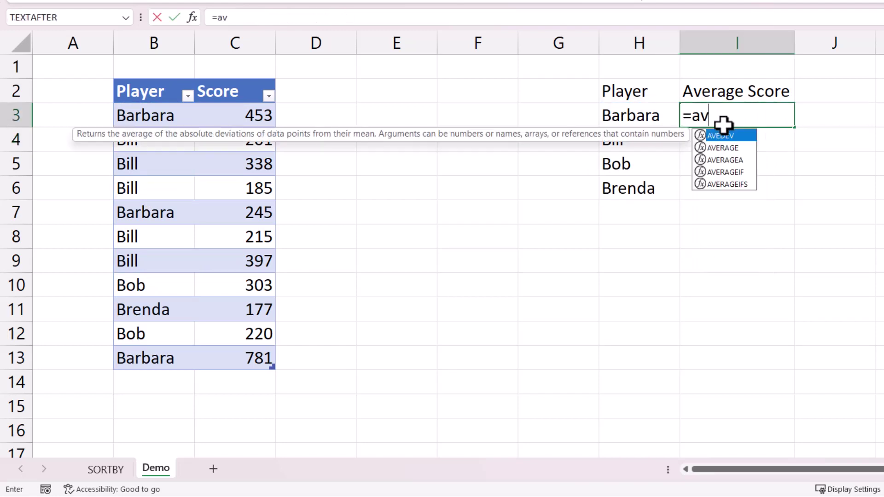
{"action": "double_click", "coordinate": [736, 171]}
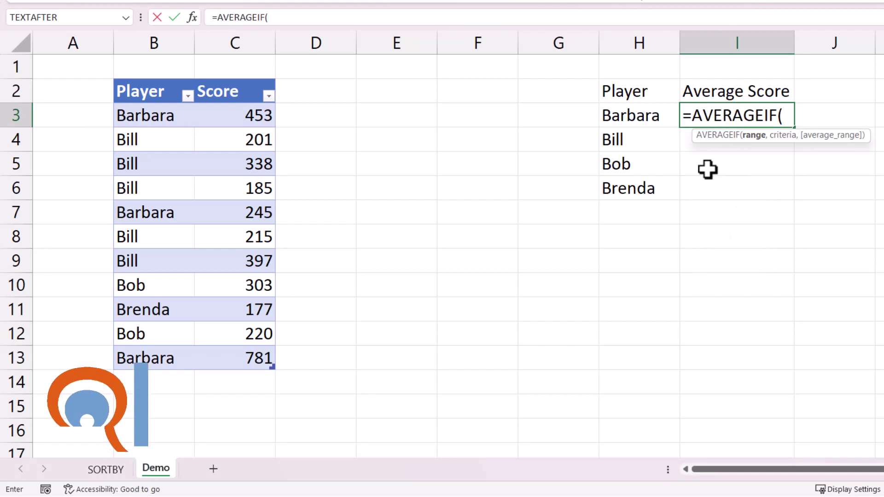
{"action": "left_click_drag", "start_coordinate": [186, 117], "coordinate": [152, 358]}
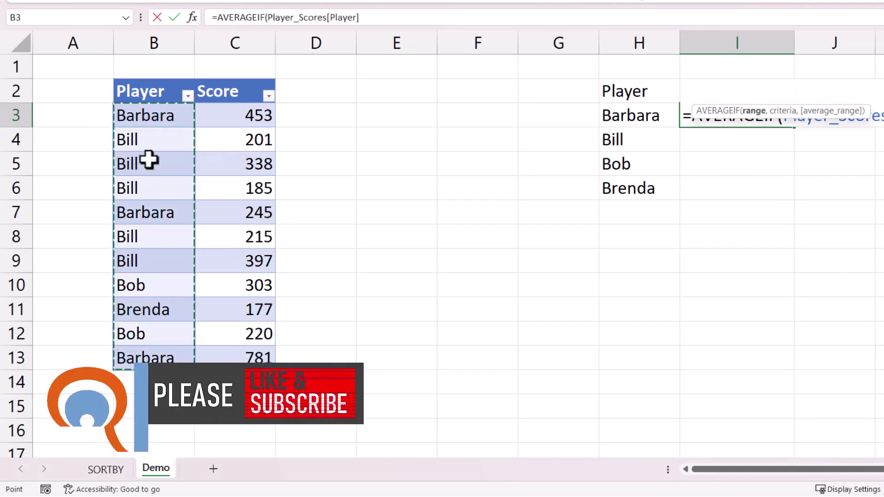
{"action": "type", "text": ","}
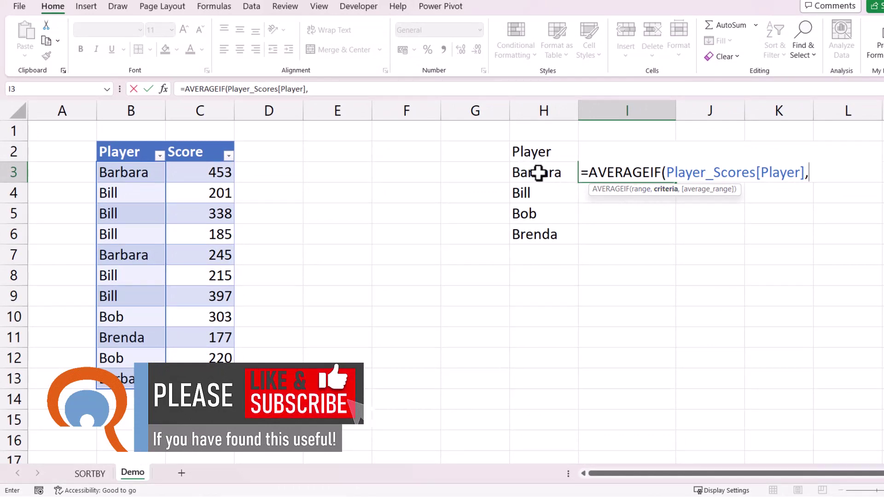
{"action": "left_click", "coordinate": [541, 172]}
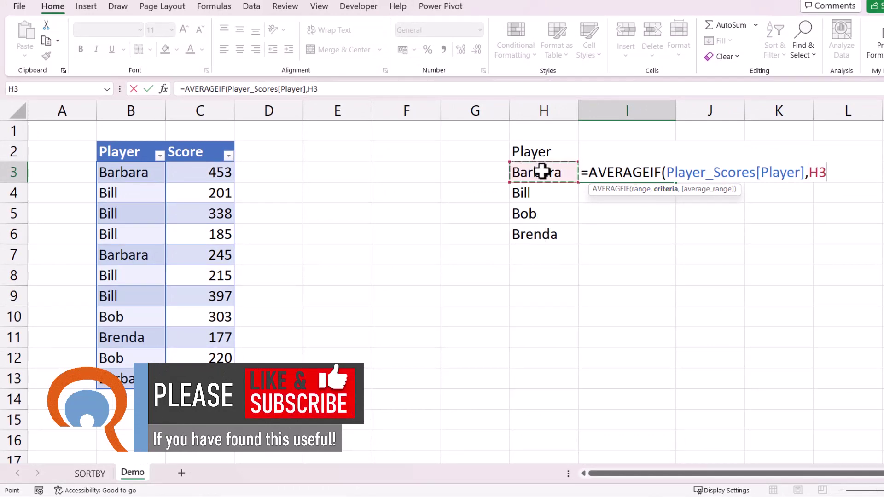
{"action": "type", "text": "#"}
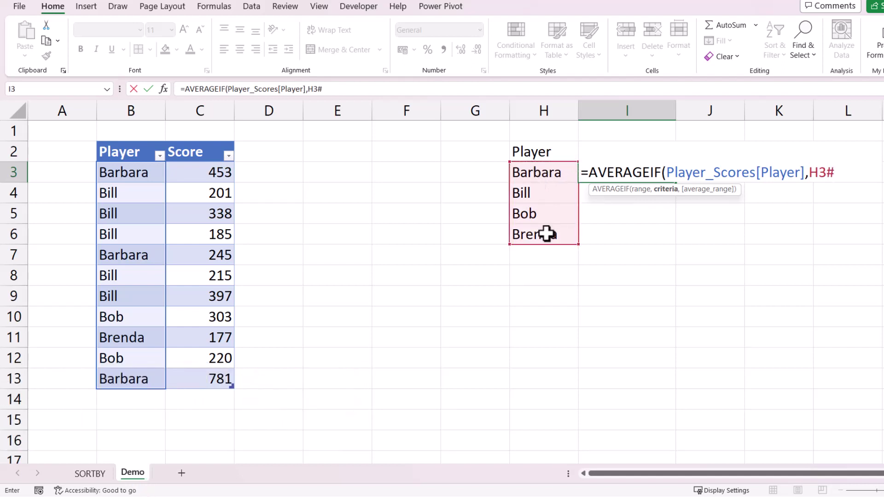
{"action": "type", "text": ","}
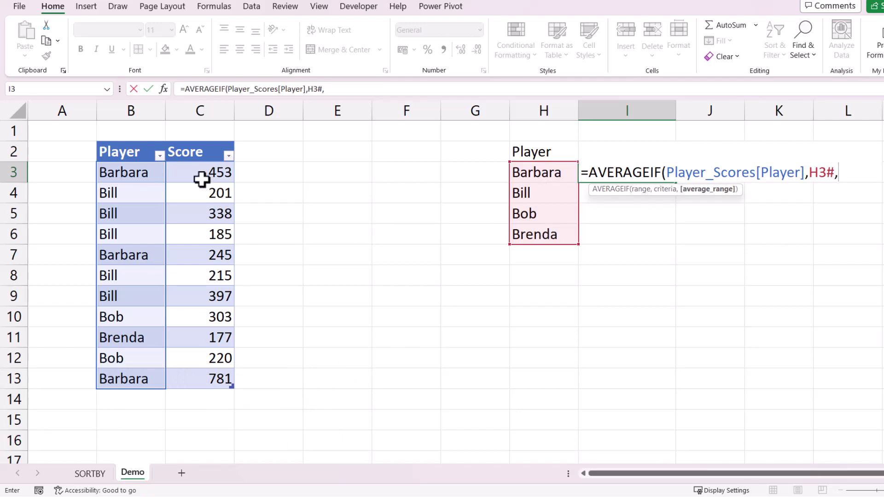
{"action": "left_click_drag", "start_coordinate": [192, 171], "coordinate": [189, 390]}
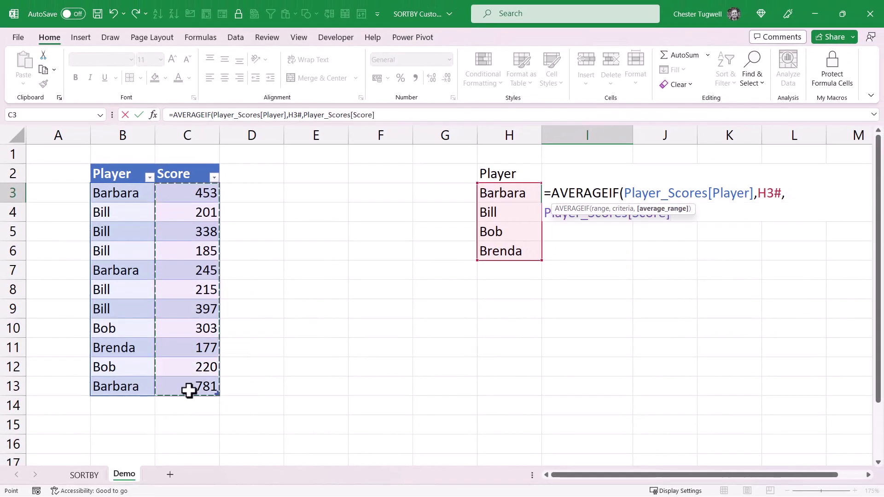
{"action": "type", "text": ")"}
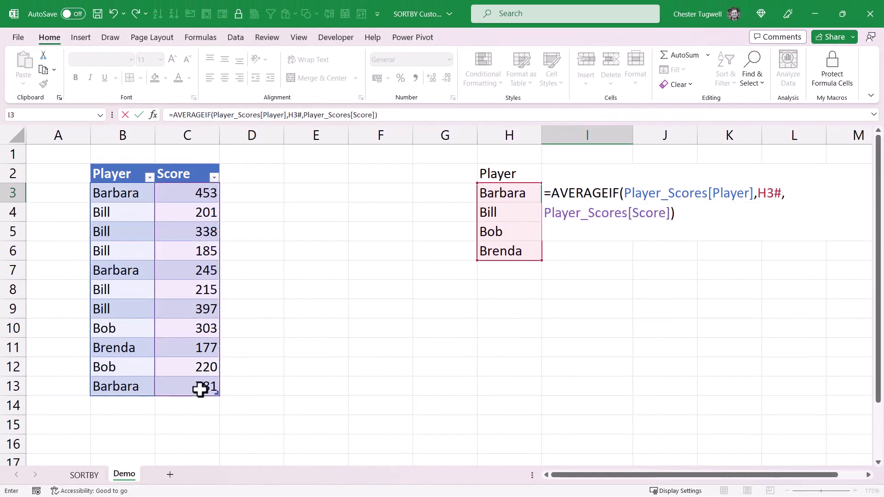
{"action": "key", "text": "Return"}
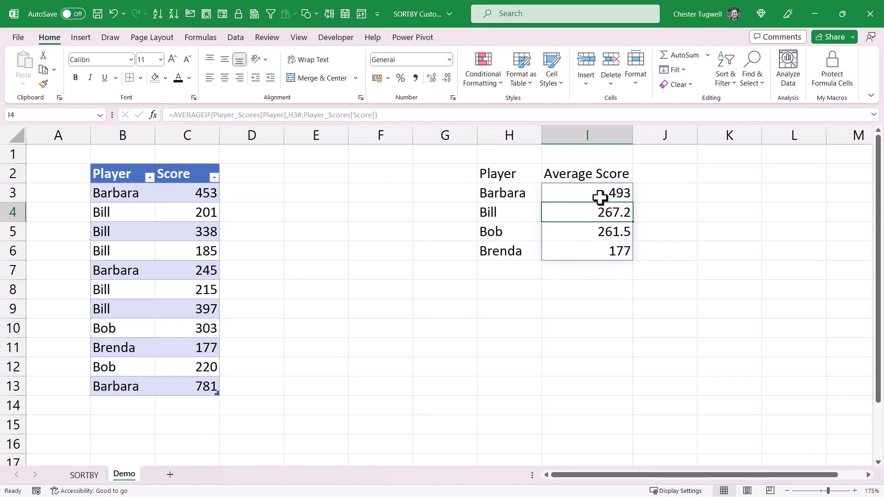
Step: Set the score in C4 of the Player_Scores table to 10000 to test the dynamic averages
{"action": "left_click", "coordinate": [203, 219]}
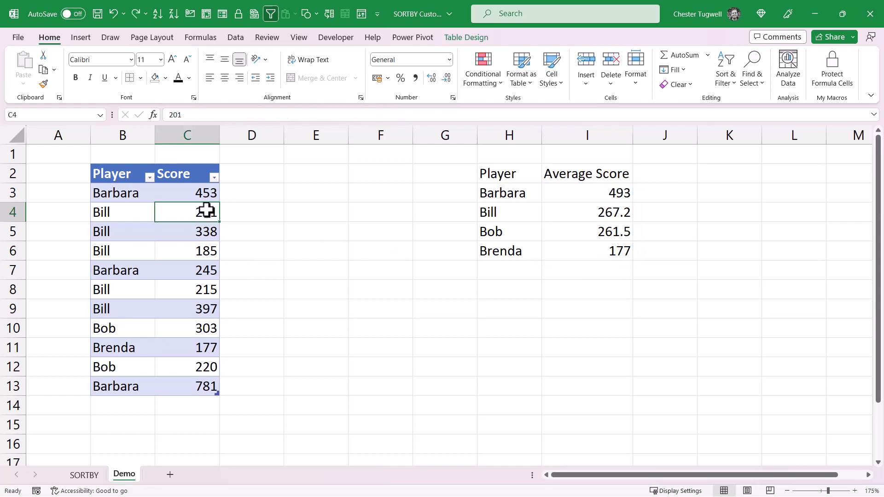
{"action": "type", "text": "10000"}
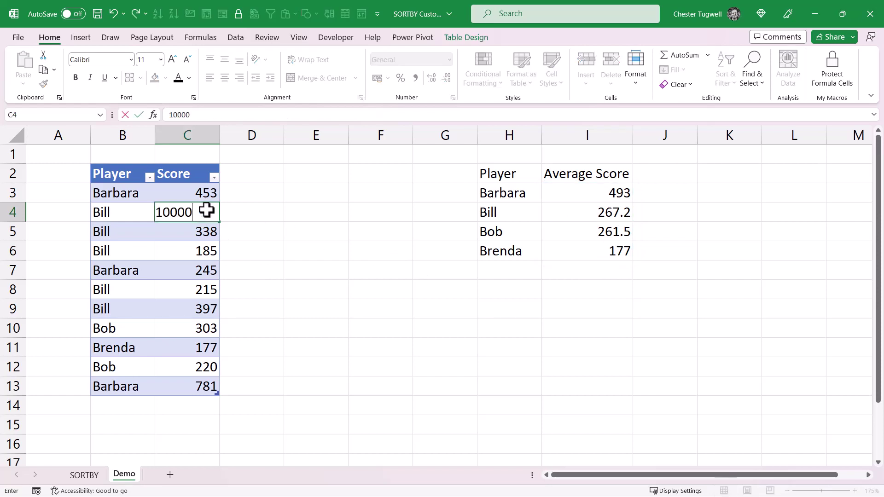
{"action": "key", "text": "Return"}
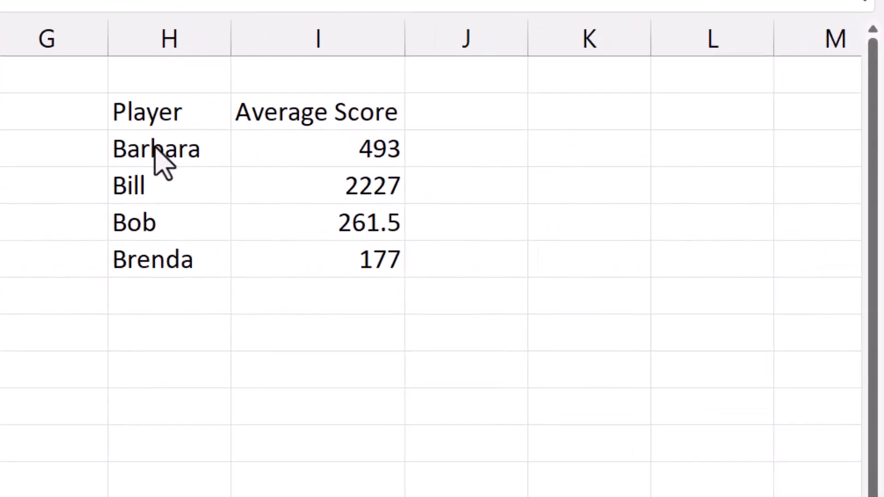
Step: Review the UNIQUE formula in H3 and cut the entire AVERAGEIF formula out of I3 for reuse
{"action": "double_click", "coordinate": [154, 138]}
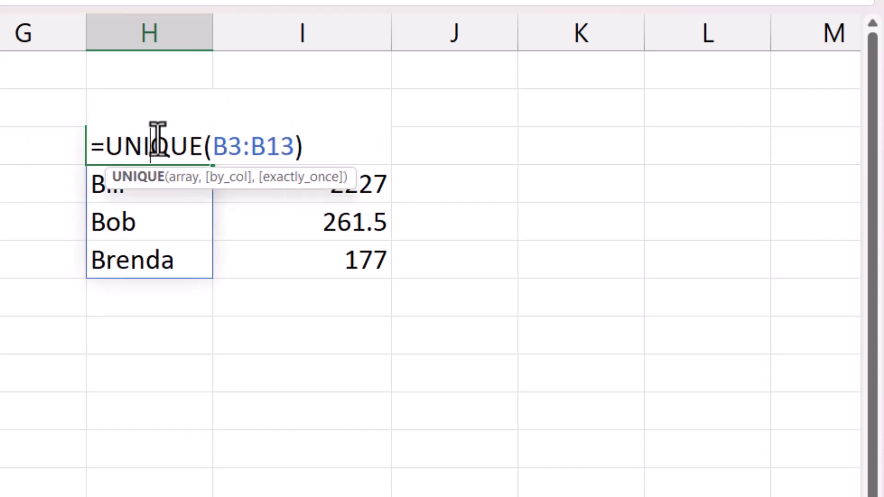
{"action": "key", "text": "Return"}
{"action": "double_click", "coordinate": [340, 146]}
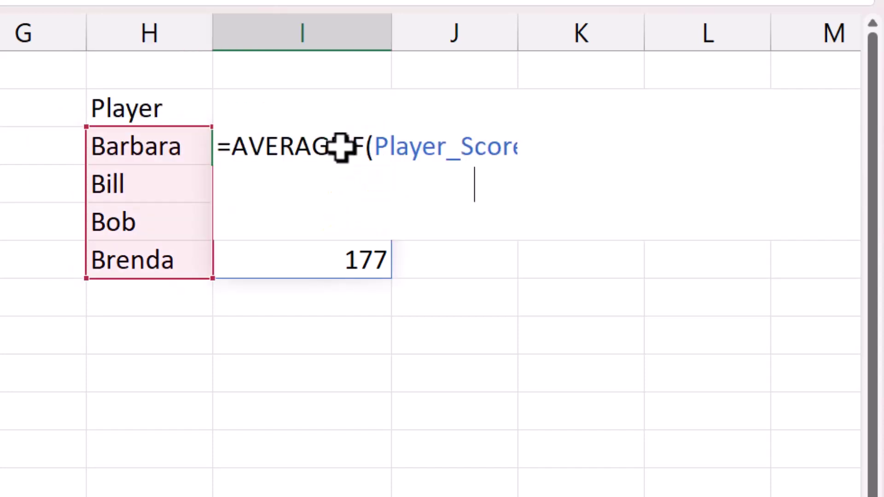
{"action": "key", "text": "Return"}
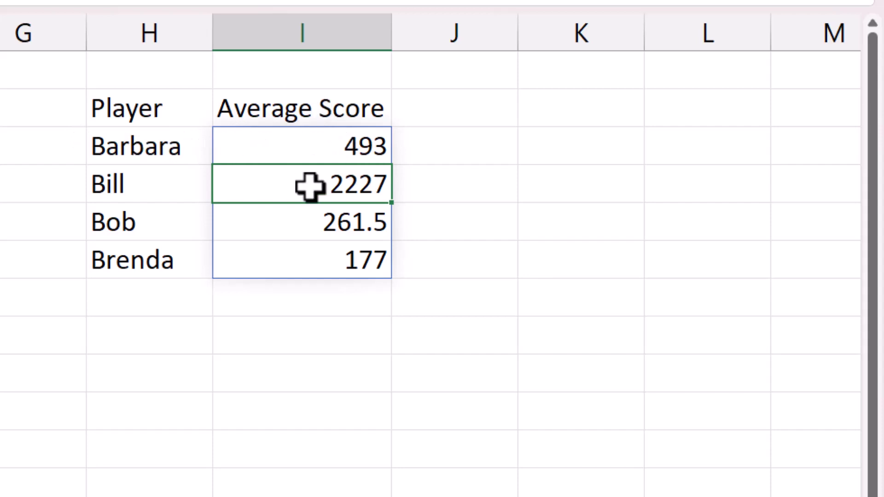
{"action": "double_click", "coordinate": [297, 152]}
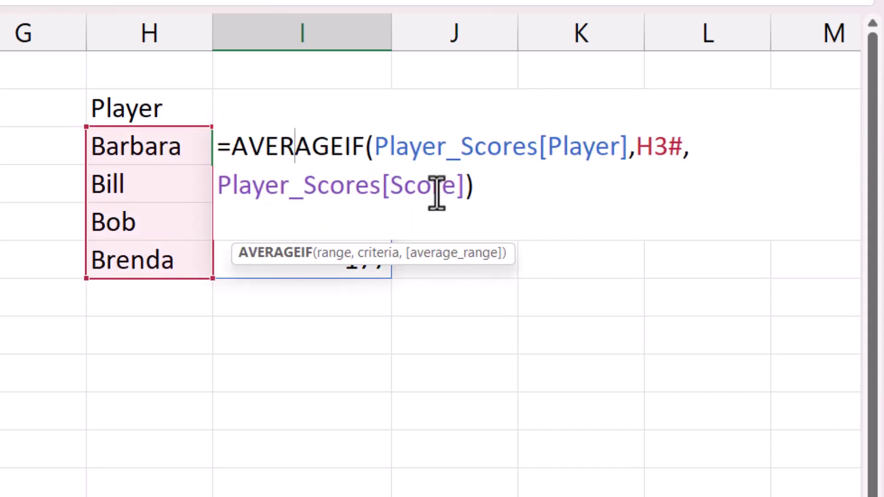
{"action": "left_click_drag", "start_coordinate": [474, 187], "coordinate": [208, 152]}
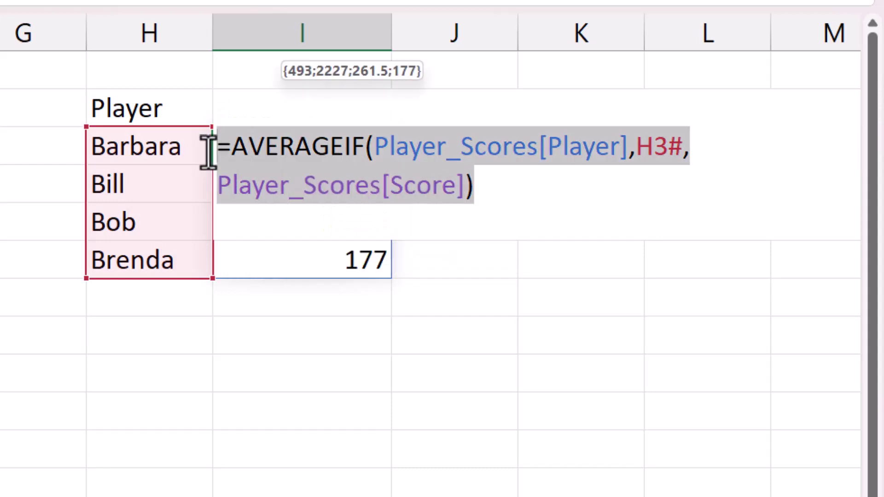
{"action": "key", "text": "Delete"}
{"action": "key", "text": "Return"}
Step: Wrap the UNIQUE formula in H3 in an HSTACK function and add a comma for its second array
{"action": "left_click", "coordinate": [135, 146]}
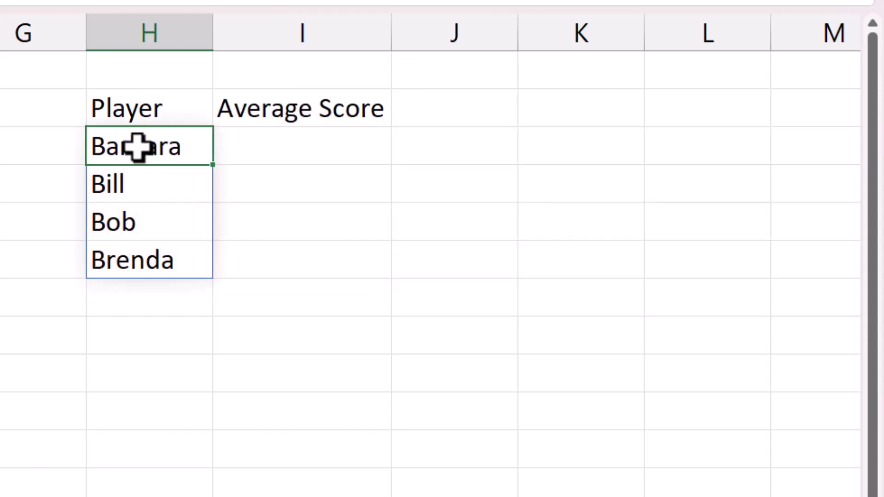
{"action": "double_click", "coordinate": [137, 146]}
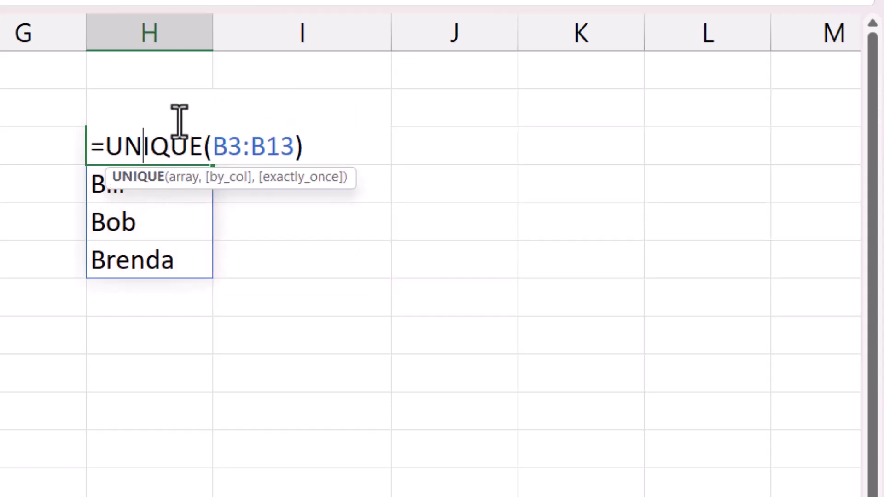
{"action": "left_click", "coordinate": [102, 146]}
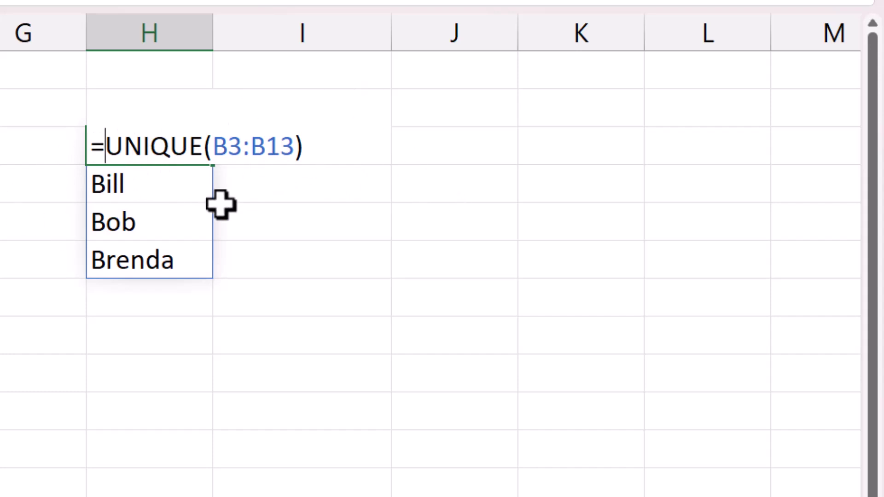
{"action": "type", "text": "HSTA"}
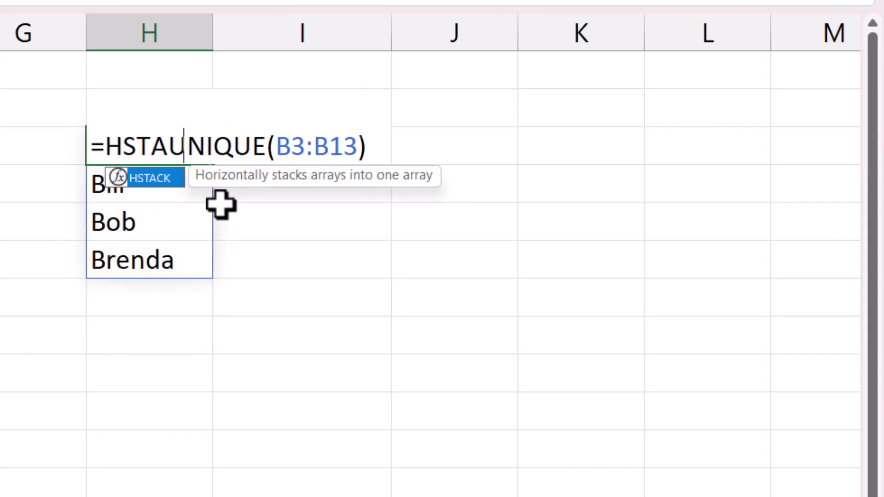
{"action": "type", "text": "CK("}
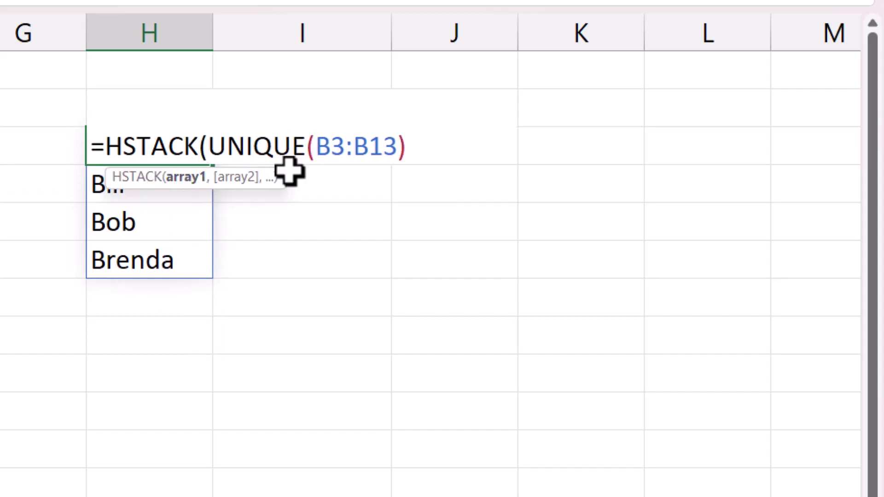
{"action": "left_click", "coordinate": [416, 147]}
{"action": "type", "text": ","}
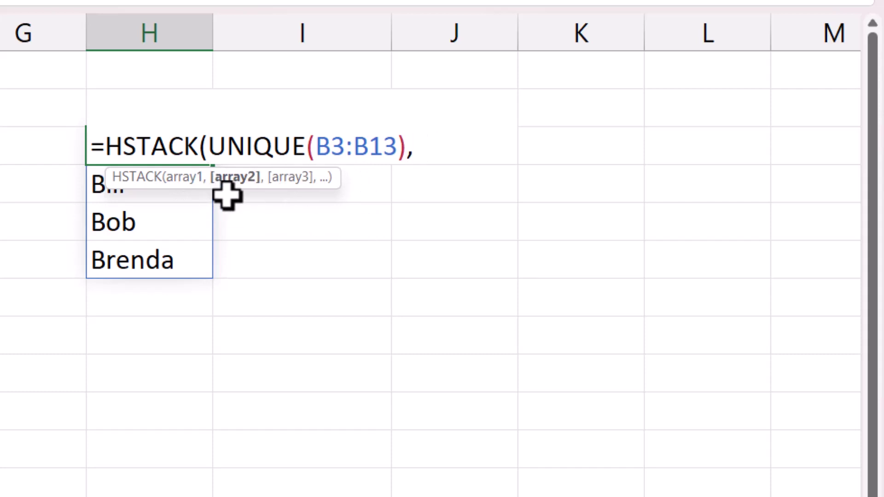
Step: Try to complete the H3 formula with AVERAGEIF(Player_Scores[Player],H3#,Player_Scores[Score]) as the second HSTACK array, without its extra equals sign
{"action": "type", "text": "=AVERAGEIF(Player_Scores[Player],H3#,Player_Scores[Score])"}
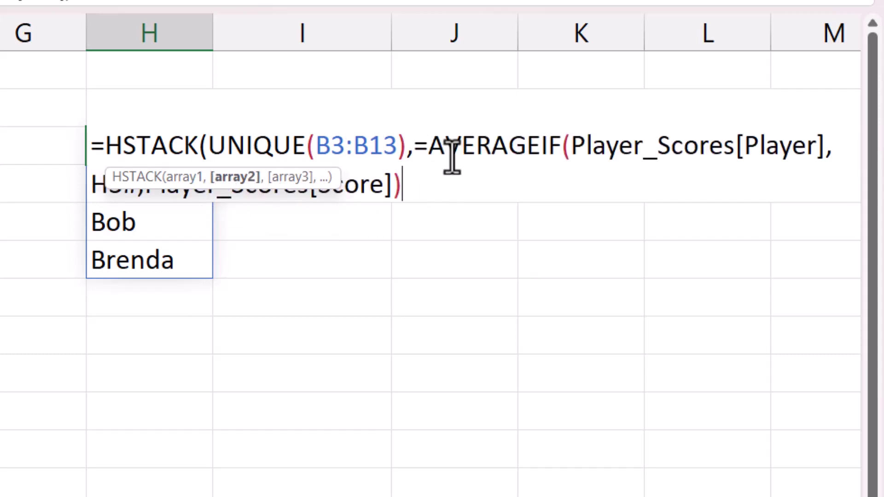
{"action": "left_click", "coordinate": [427, 157]}
{"action": "key", "text": "BackSpace"}
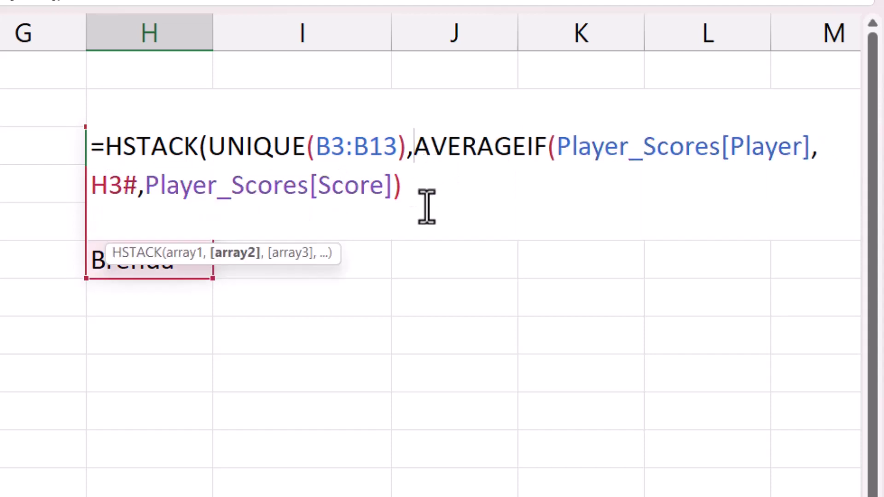
{"action": "left_click", "coordinate": [414, 190]}
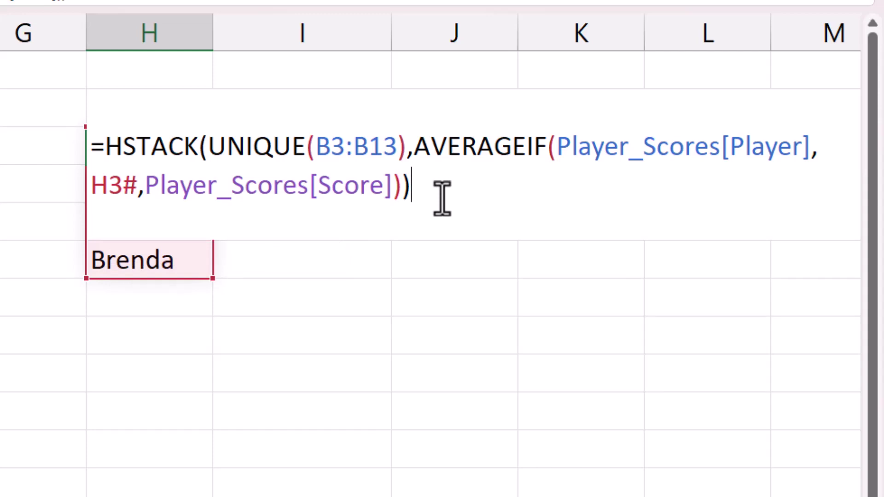
{"action": "key", "text": "Return"}
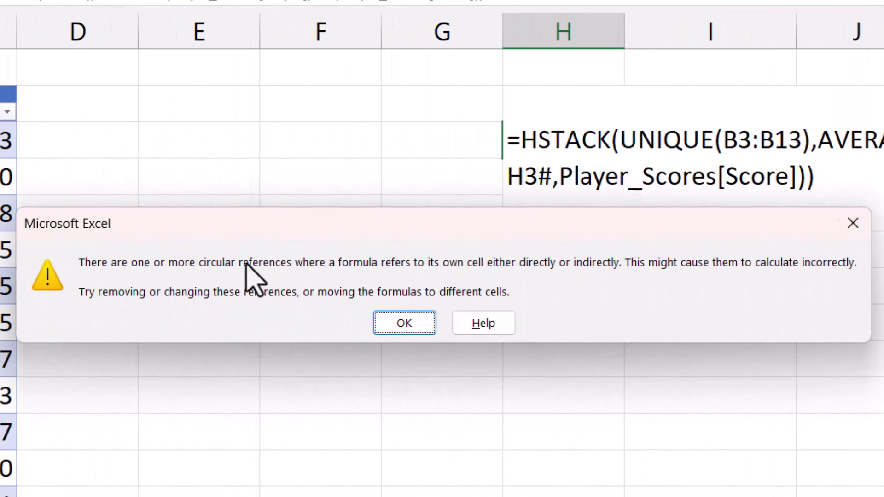
{"action": "left_click", "coordinate": [399, 326]}
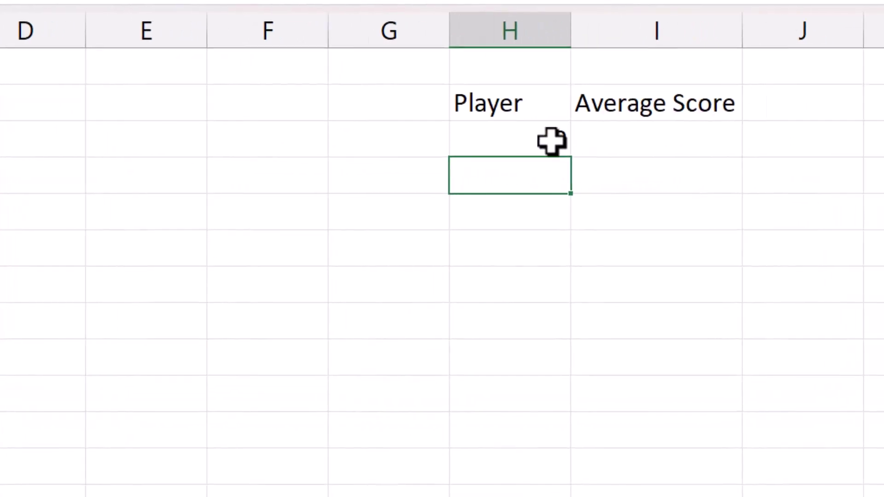
Step: Replace the HSTACK wrapper in the H3 formula with LET( and remove the final closing parenthesis
{"action": "double_click", "coordinate": [552, 141]}
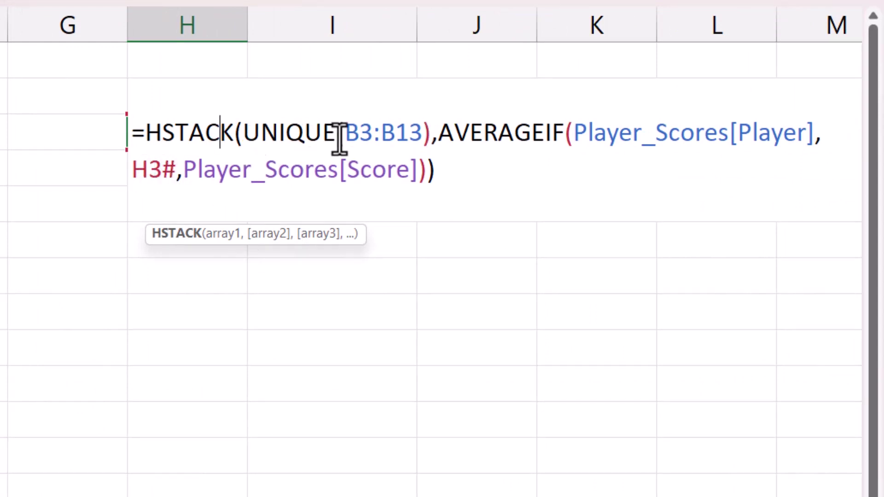
{"action": "left_click", "coordinate": [145, 133]}
{"action": "type", "text": "LET"}
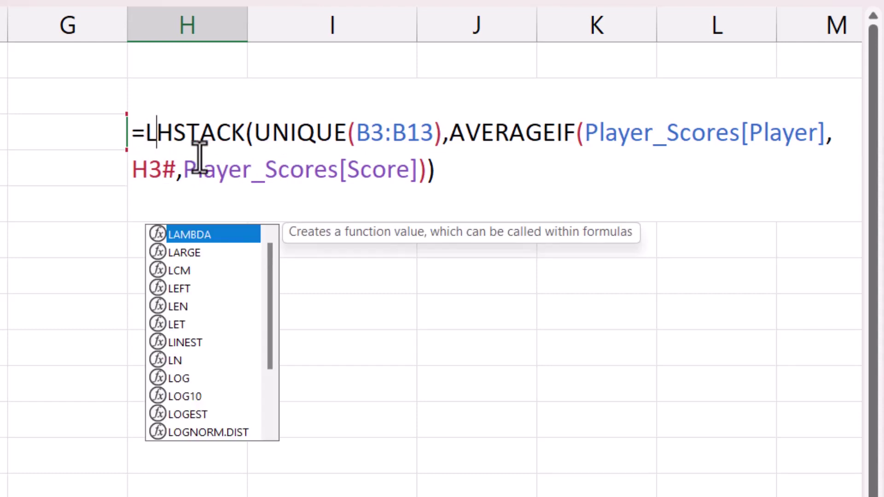
{"action": "type", "text": "("}
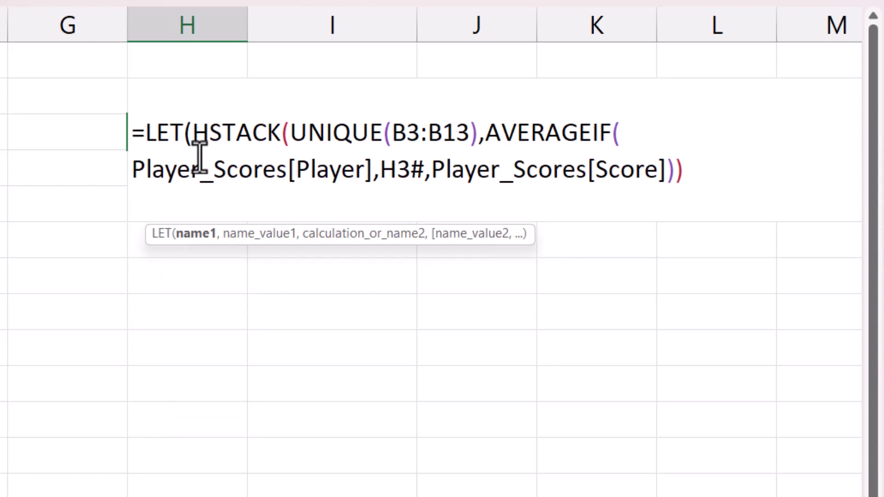
{"action": "left_click_drag", "start_coordinate": [290, 130], "coordinate": [199, 133]}
{"action": "key", "text": "BackSpace"}
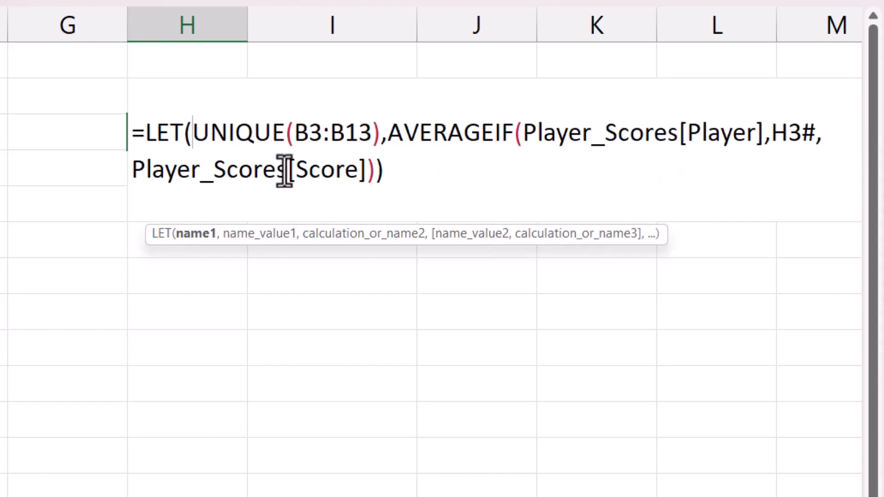
{"action": "left_click", "coordinate": [371, 170]}
{"action": "key", "text": "Delete"}
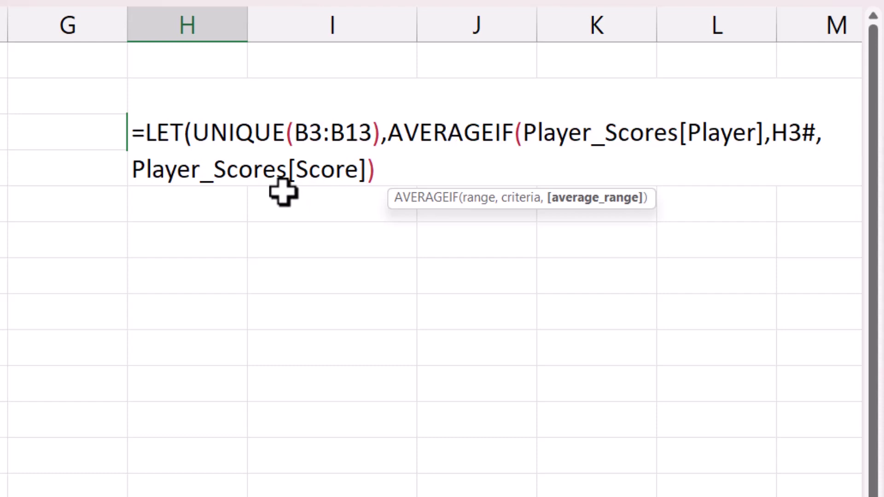
Step: Assign the name p to UNIQUE(B3:B13) inside the H3 LET formula and start that pair on its own line
{"action": "left_click_drag", "start_coordinate": [191, 132], "coordinate": [371, 129]}
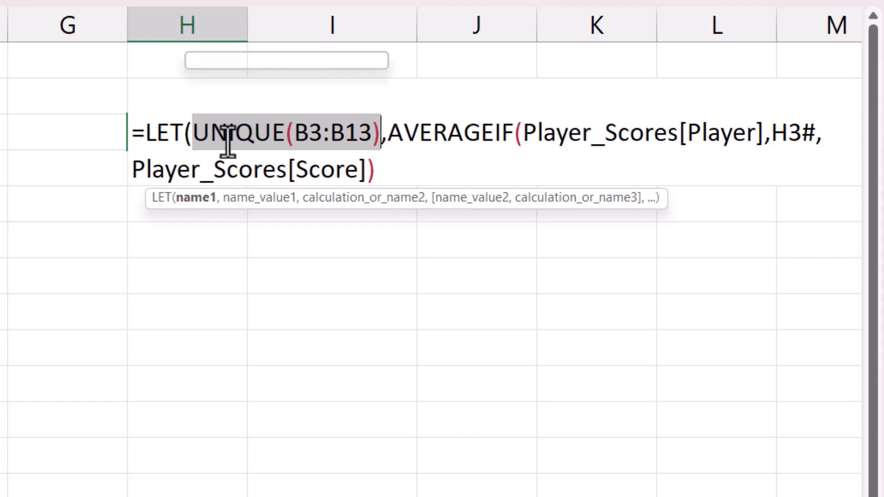
{"action": "left_click", "coordinate": [195, 135]}
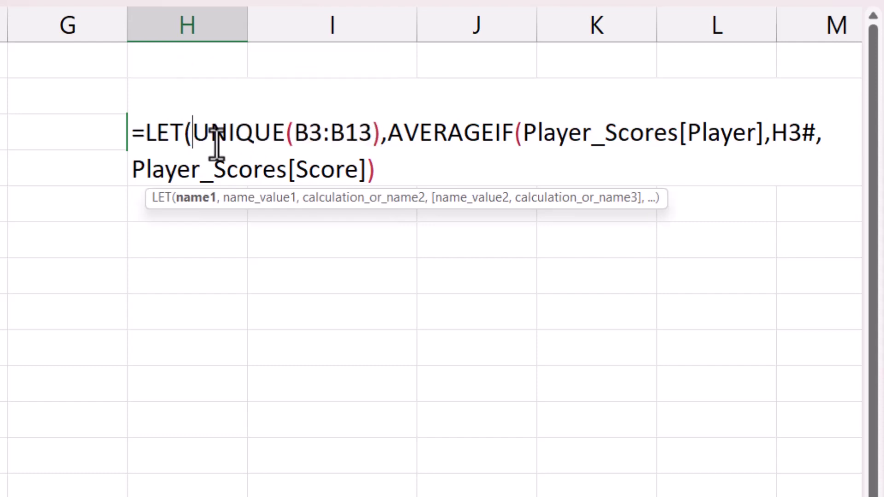
{"action": "type", "text": "pl"}
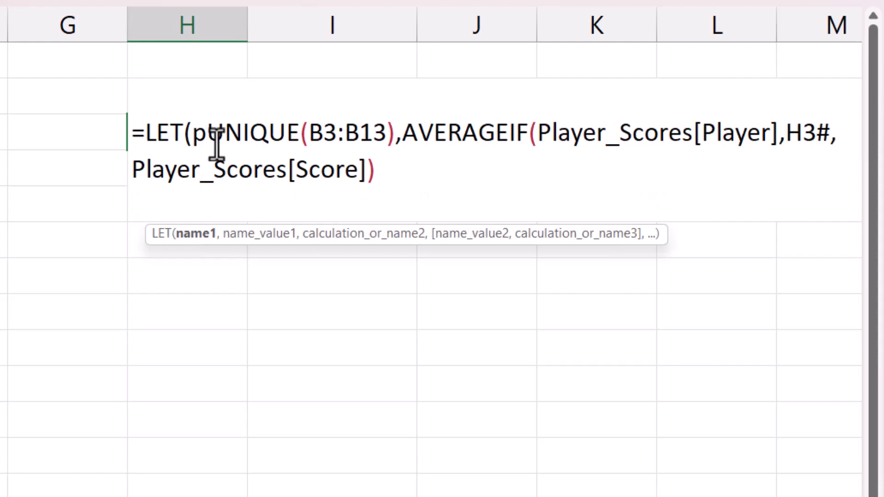
{"action": "type", "text": ","}
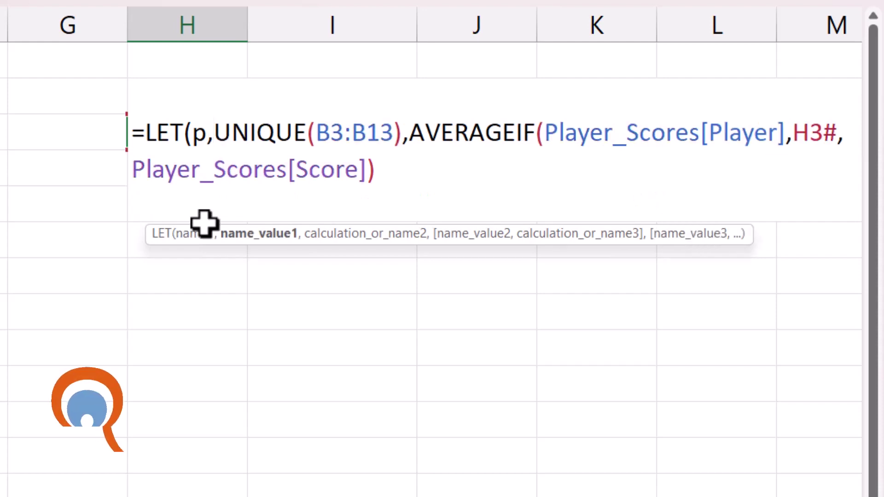
{"action": "left_click", "coordinate": [197, 236]}
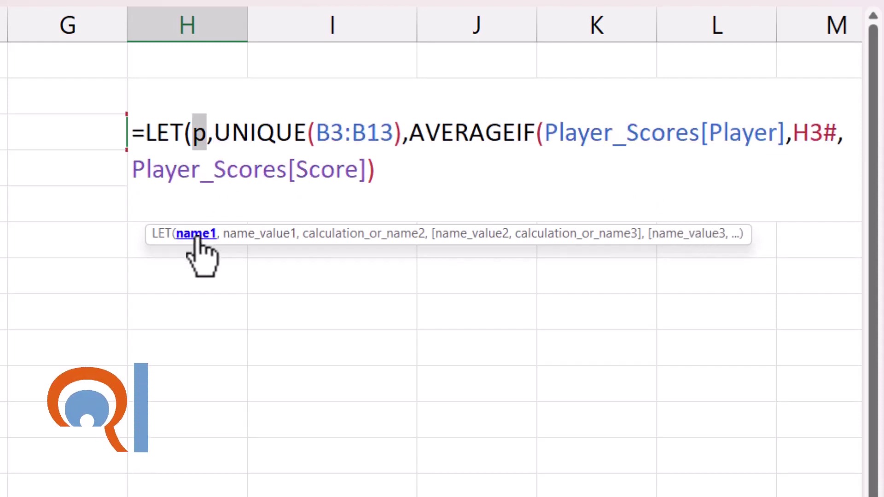
{"action": "left_click", "coordinate": [241, 233]}
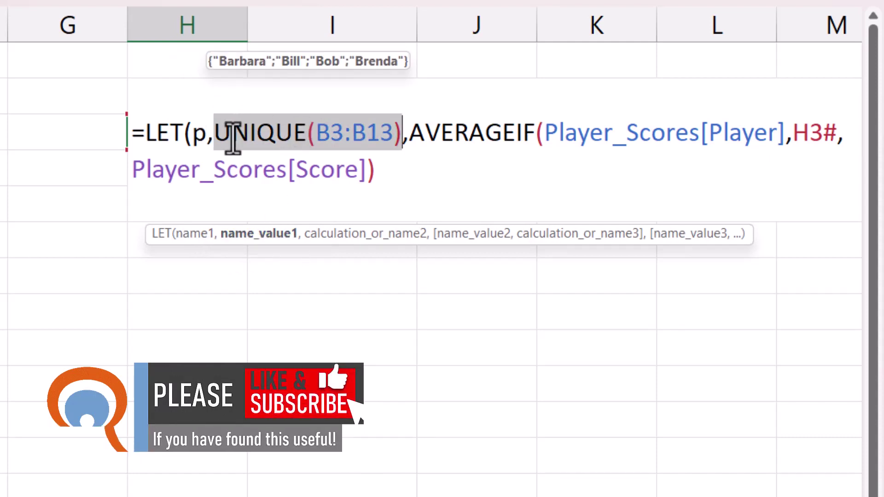
{"action": "left_click", "coordinate": [199, 136]}
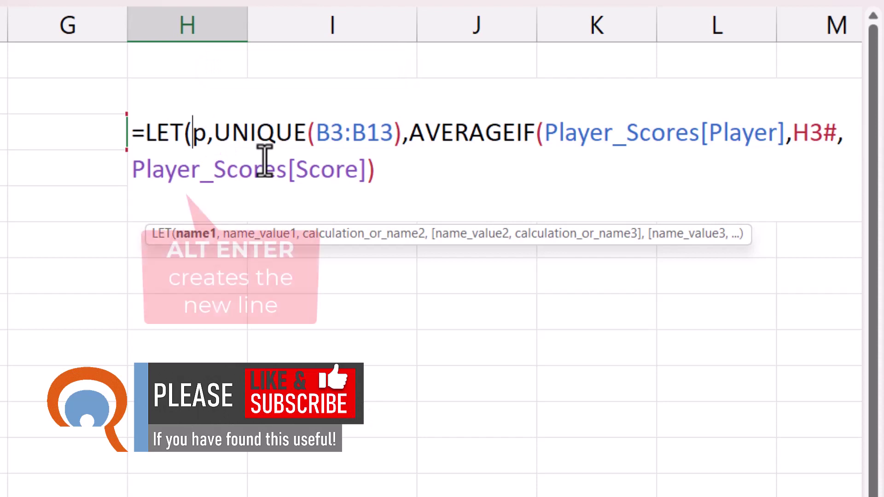
{"action": "key", "text": "alt+Return"}
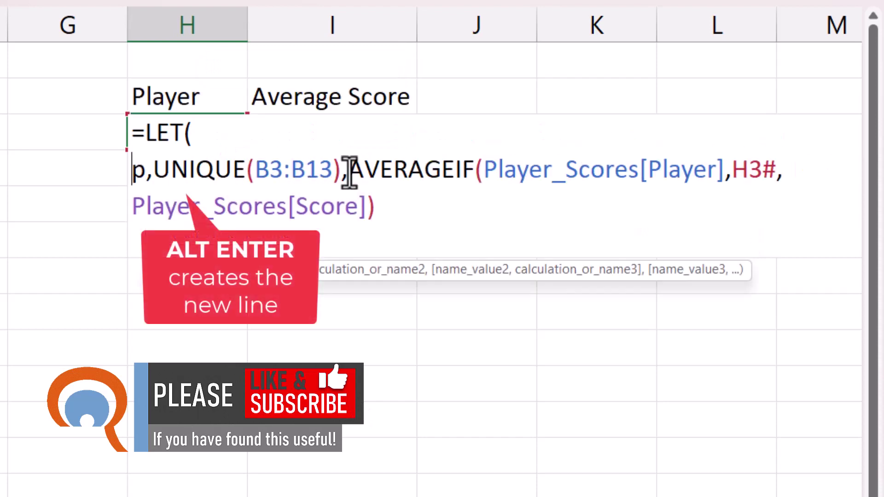
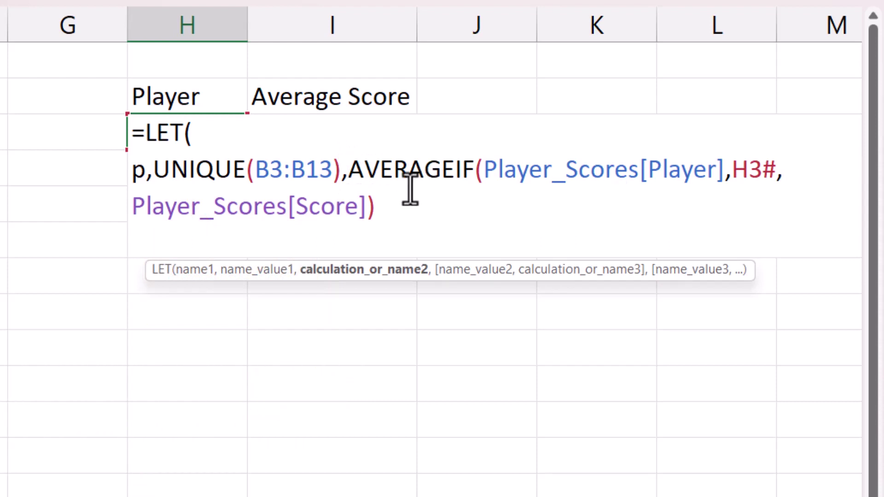
Step: Assign the name s to the AVERAGEIF calculation in the LET formula and place that pair on a separate line
{"action": "type", "text": "s"}
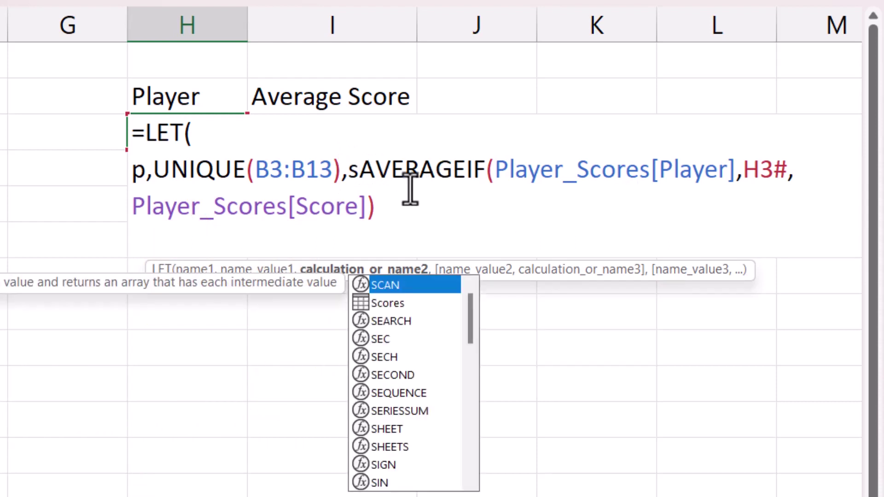
{"action": "type", "text": ","}
{"action": "left_click", "coordinate": [348, 183]}
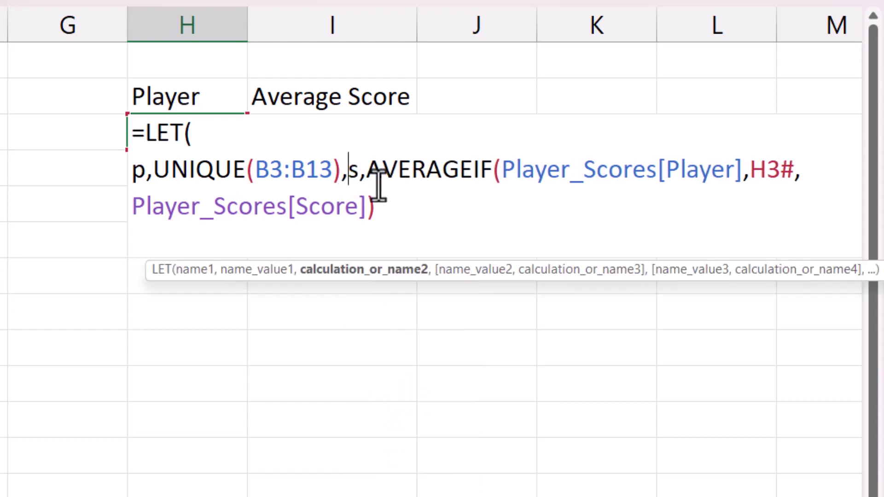
{"action": "key", "text": "alt+Return"}
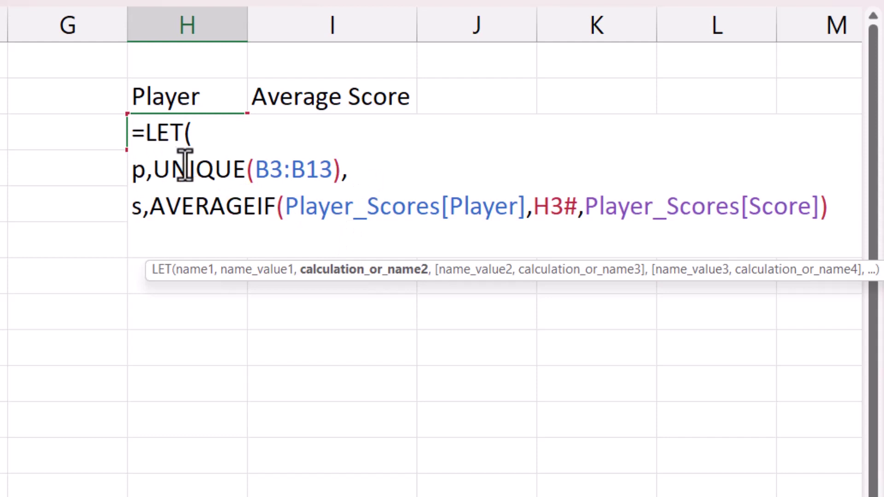
{"action": "left_click_drag", "start_coordinate": [154, 171], "coordinate": [332, 169]}
{"action": "left_click_drag", "start_coordinate": [150, 211], "coordinate": [827, 211]}
{"action": "left_click", "coordinate": [153, 170]}
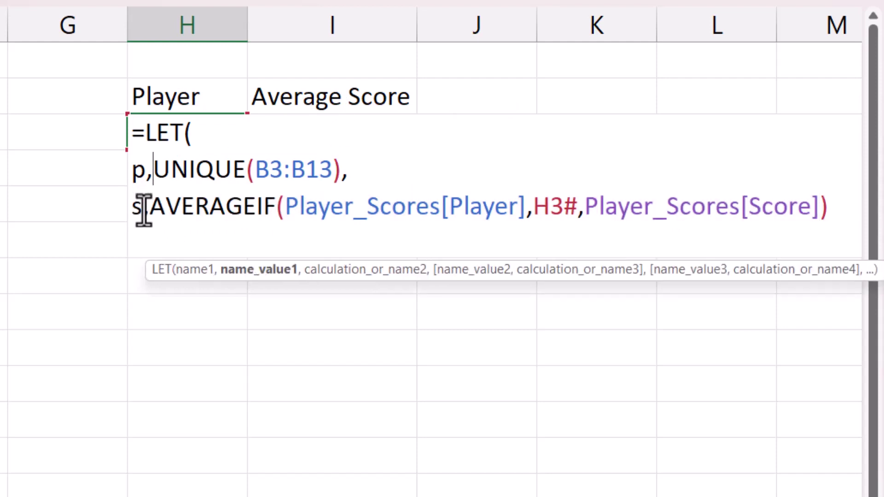
Step: Replace the H3# criteria in the AVERAGEIF function with the variable p
{"action": "left_click", "coordinate": [577, 204]}
{"action": "key", "text": "BackSpace"}
{"action": "key", "text": "BackSpace"}
{"action": "key", "text": "BackSpace"}
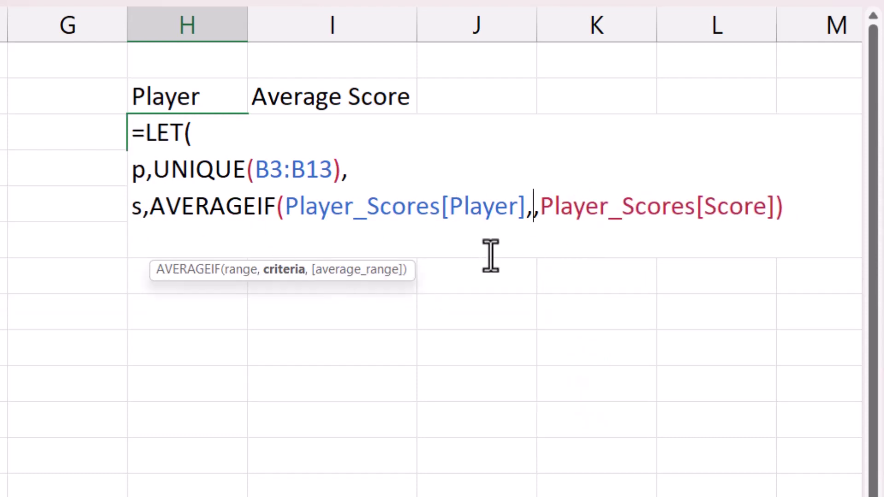
{"action": "type", "text": "p"}
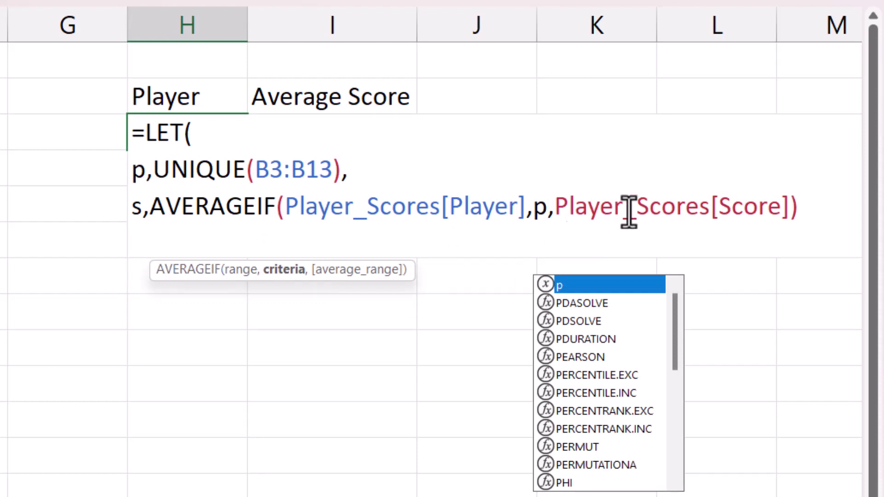
Step: Add HSTACK(p,s) on a new line as the LET formula's final calculation, close the formula and enter it
{"action": "left_click", "coordinate": [811, 211]}
{"action": "type", "text": ","}
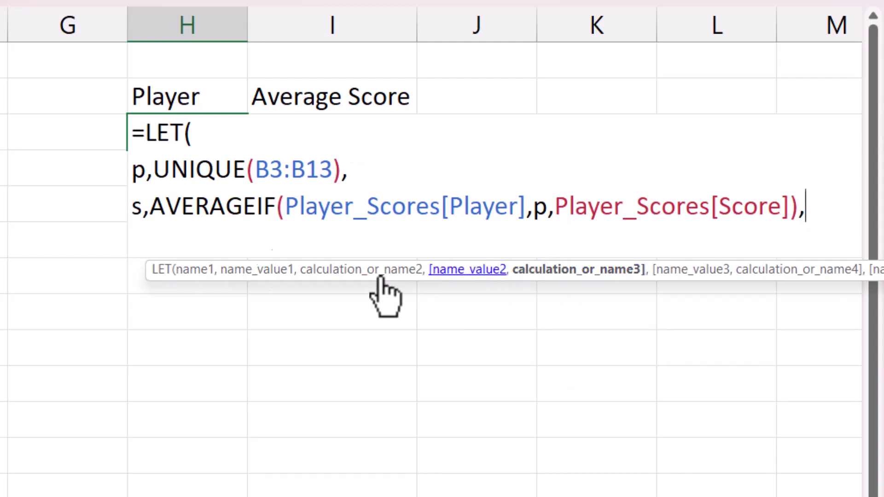
{"action": "key", "text": "alt+Return"}
{"action": "type", "text": "HSTACK("}
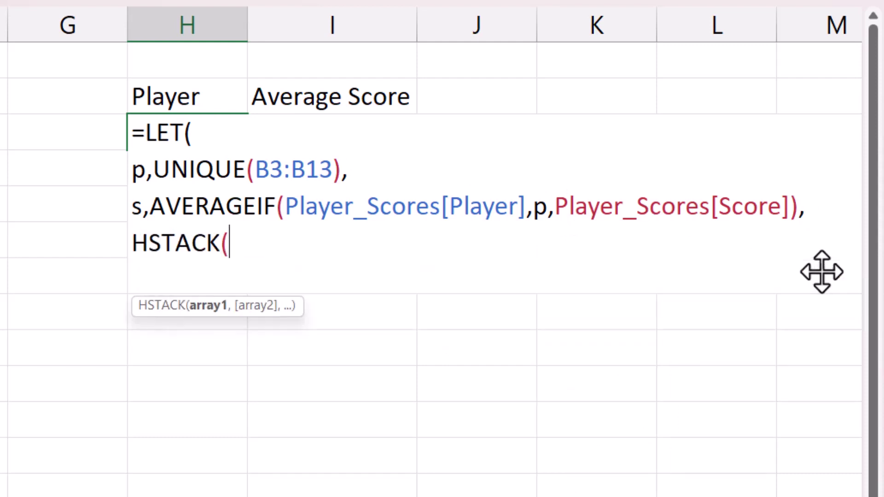
{"action": "type", "text": "p"}
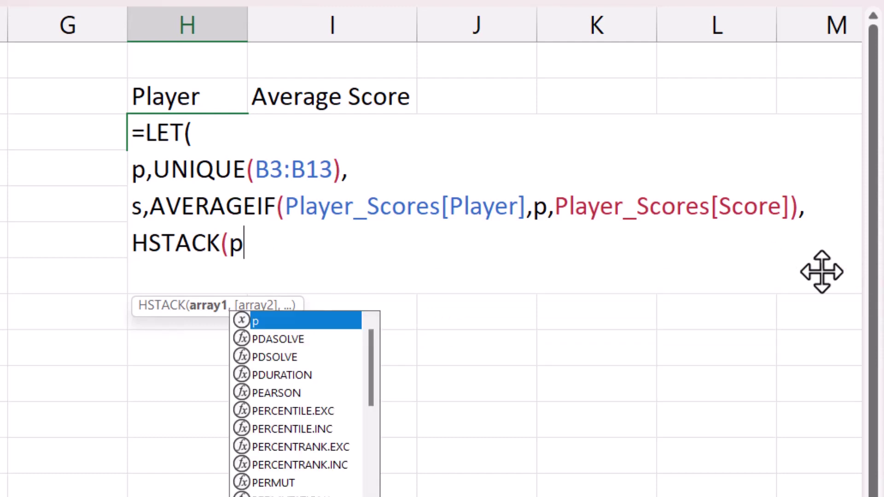
{"action": "type", "text": ","}
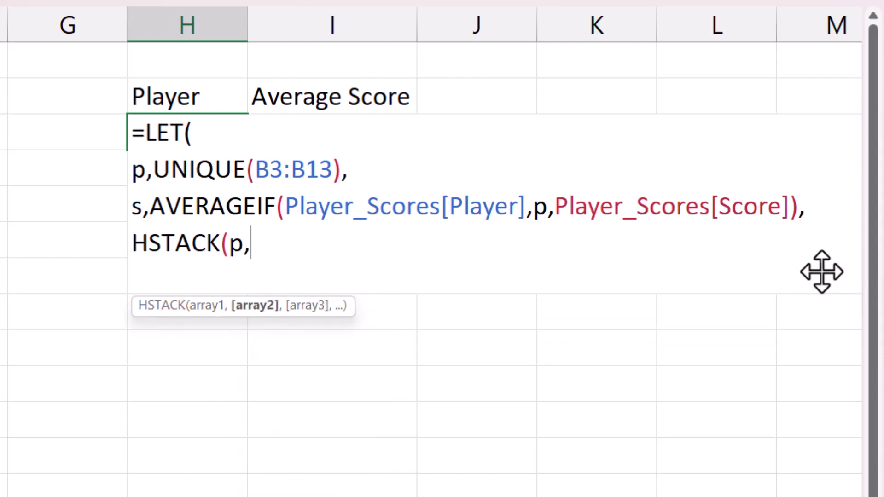
{"action": "type", "text": "s"}
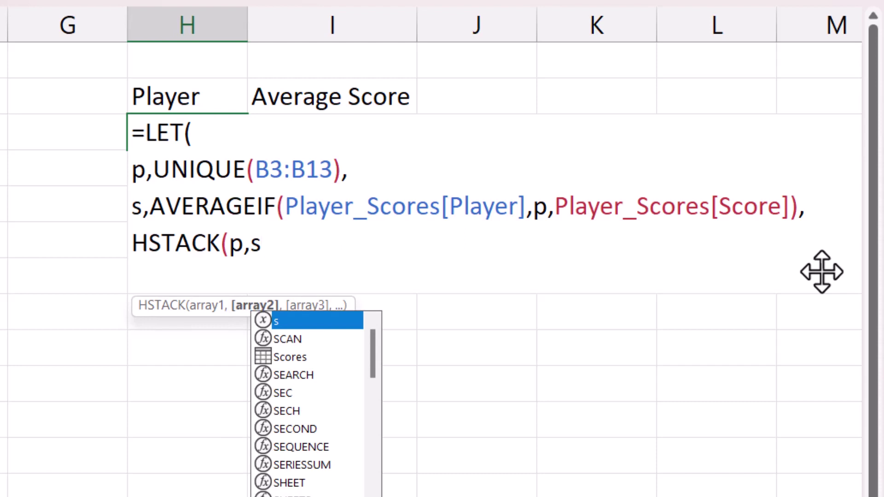
{"action": "type", "text": ")"}
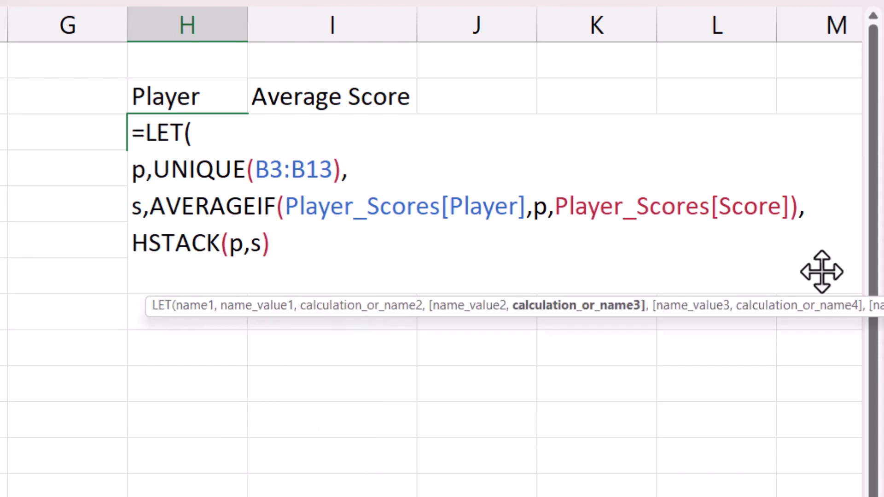
{"action": "type", "text": ")"}
{"action": "key", "text": "Return"}
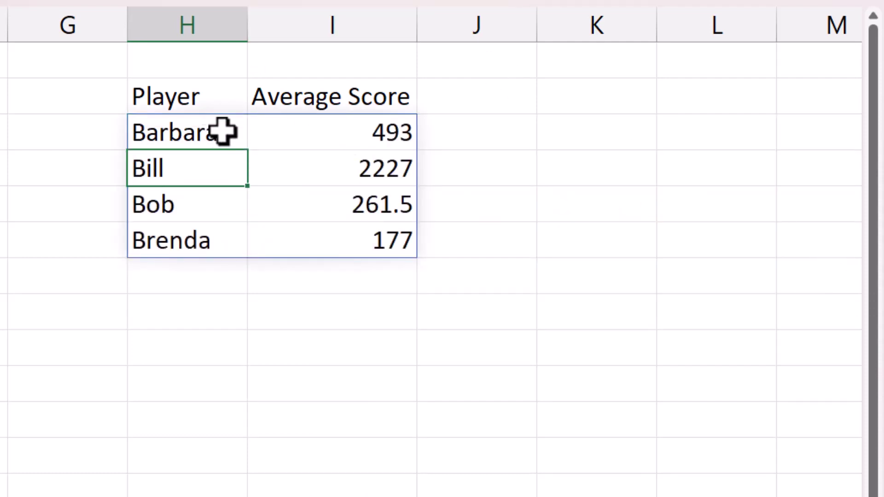
Step: Reopen the H3 formula and insert SORT( before HSTACK(p,s) so the stacked array becomes its array argument
{"action": "double_click", "coordinate": [190, 131]}
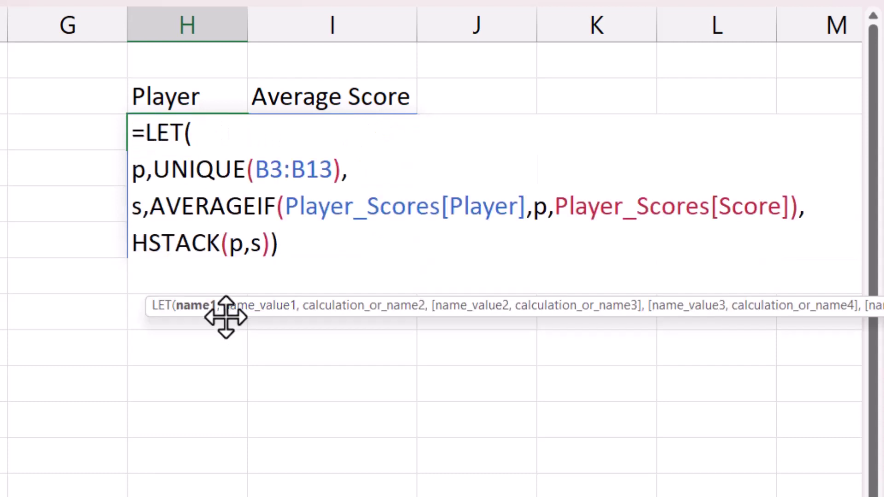
{"action": "left_click", "coordinate": [134, 244]}
{"action": "type", "text": "SORT("}
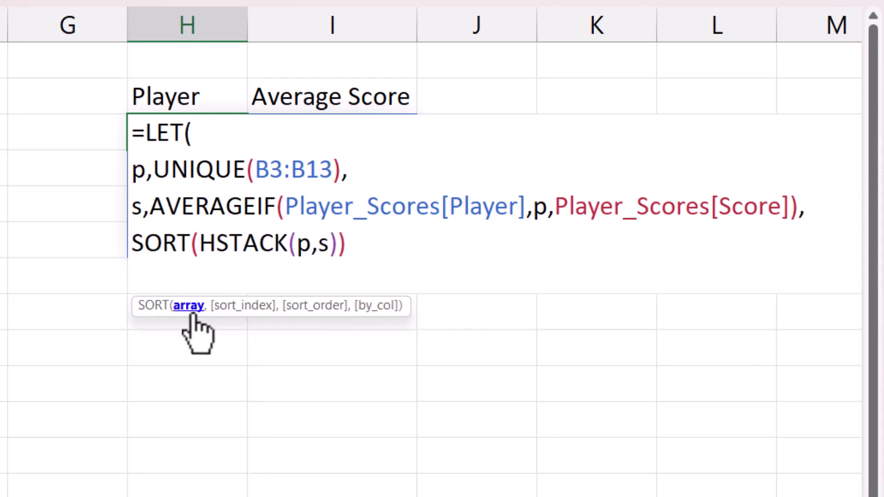
{"action": "left_click", "coordinate": [191, 305]}
{"action": "left_click", "coordinate": [334, 244]}
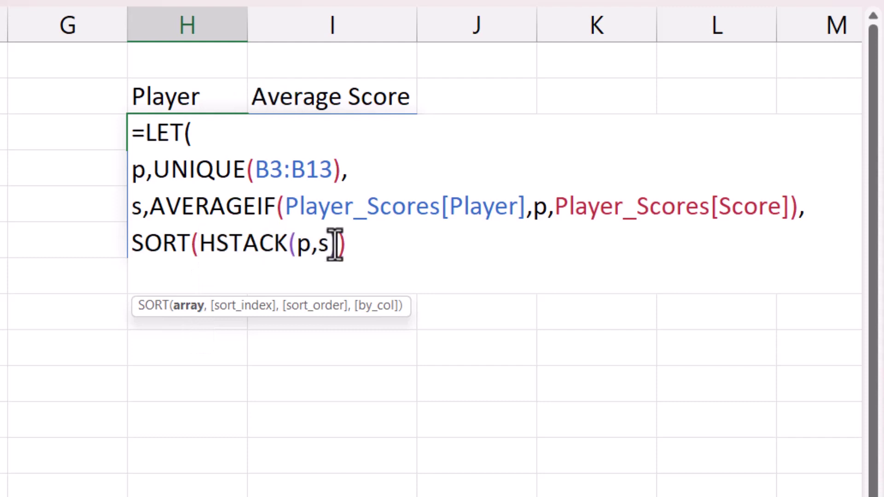
Step: Set the SORT index to 2 and the order to -1 (Descending), close the function and enter the H3 formula
{"action": "type", "text": ","}
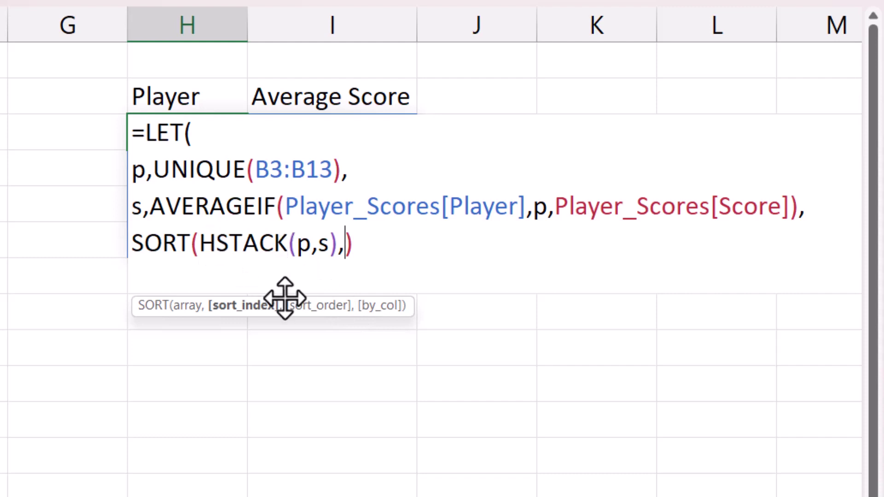
{"action": "type", "text": "2,"}
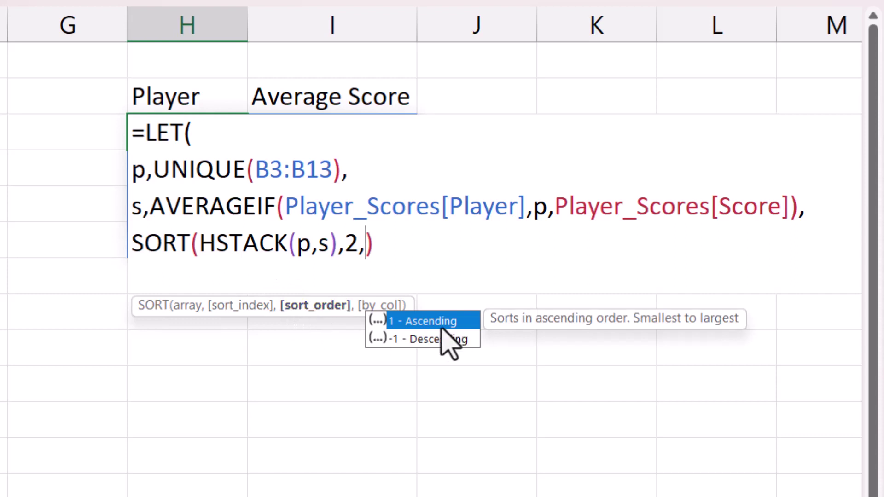
{"action": "double_click", "coordinate": [420, 339]}
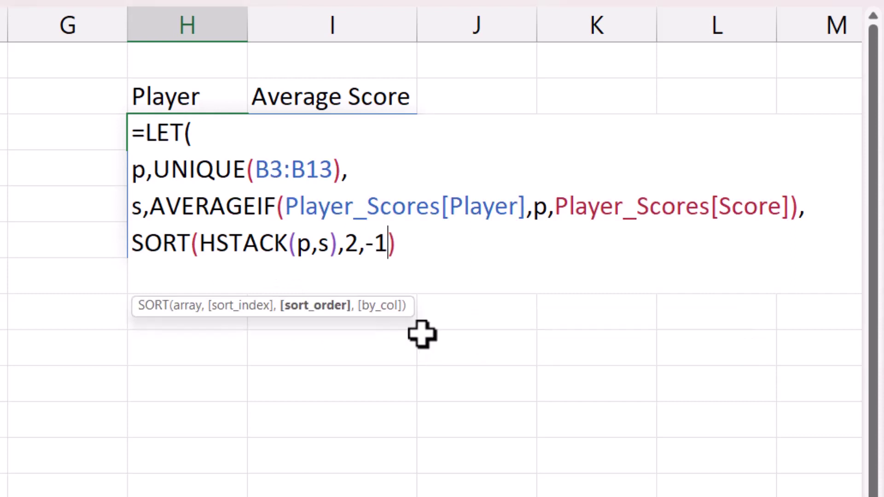
{"action": "left_click", "coordinate": [396, 242]}
{"action": "key", "text": "Right"}
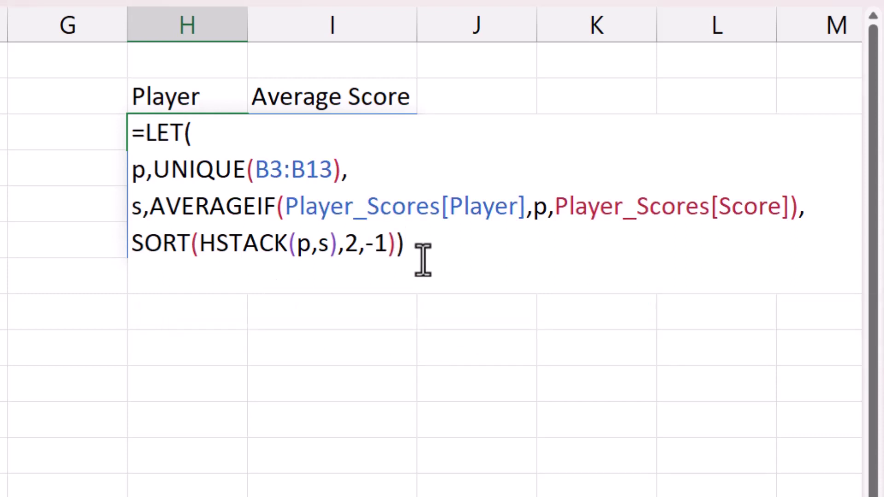
{"action": "key", "text": "Return"}
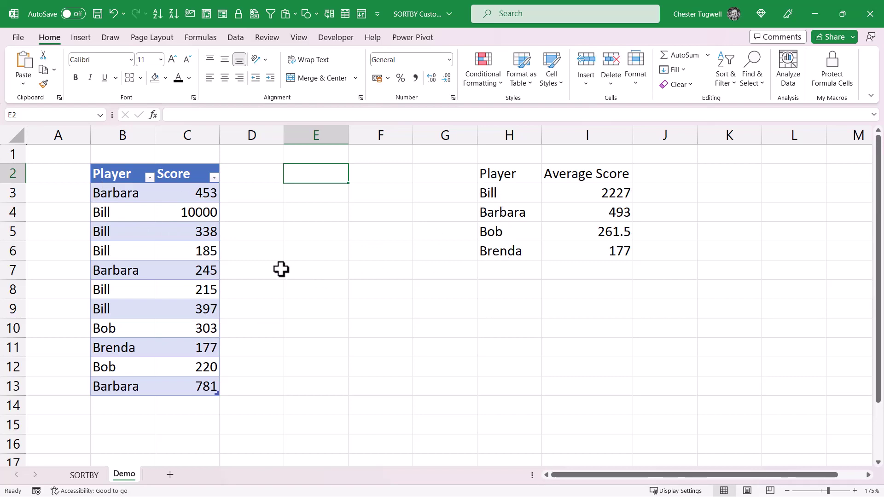
Step: Enter an XMATCH formula in E2 that looks up Player_Scores[Player] in the range H3:H6
{"action": "type", "text": "xmatc"}
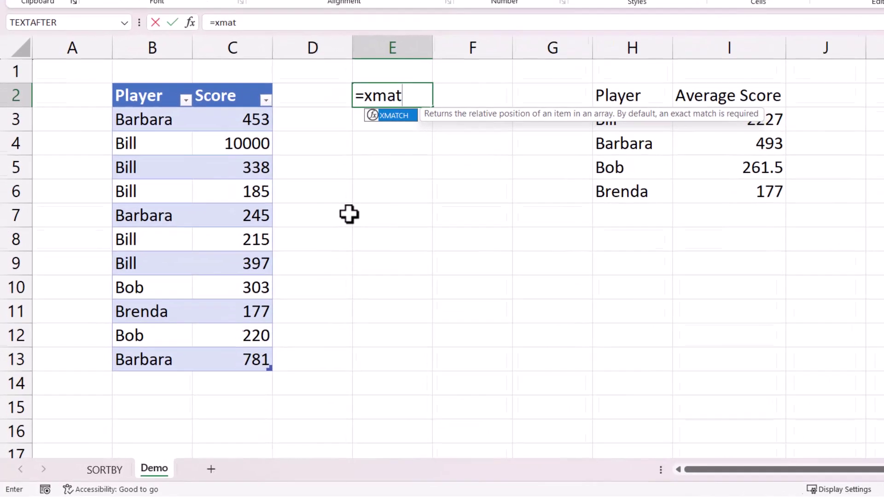
{"action": "type", "text": "h("}
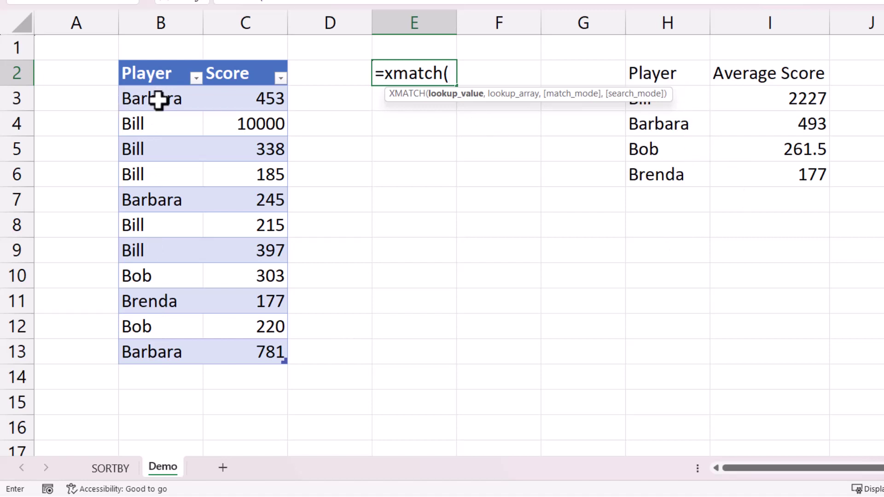
{"action": "left_click_drag", "start_coordinate": [171, 95], "coordinate": [174, 341]}
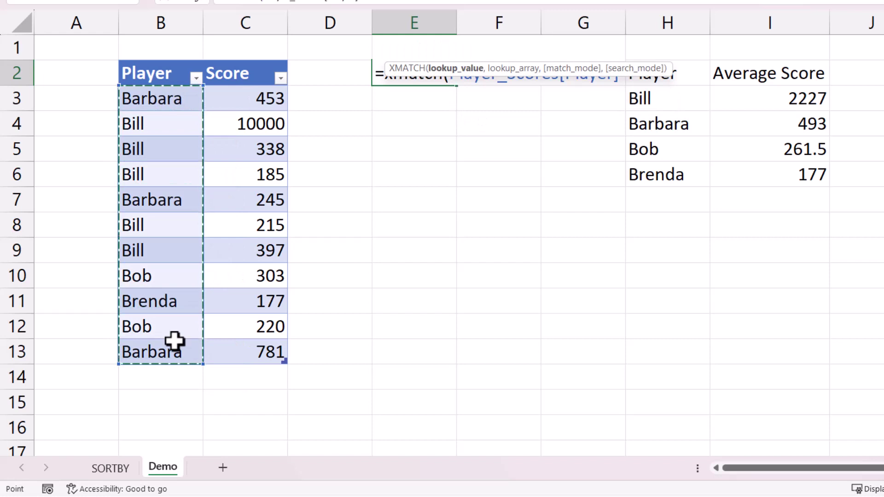
{"action": "type", "text": ","}
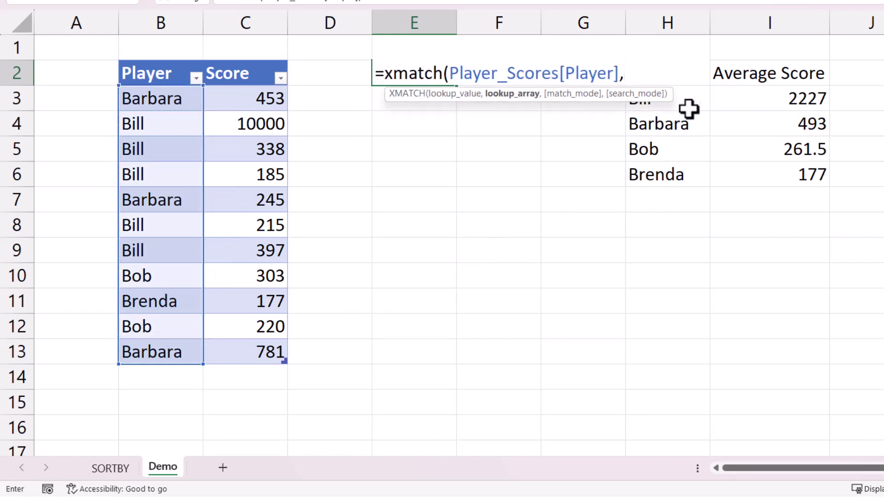
{"action": "left_click_drag", "start_coordinate": [690, 99], "coordinate": [683, 174]}
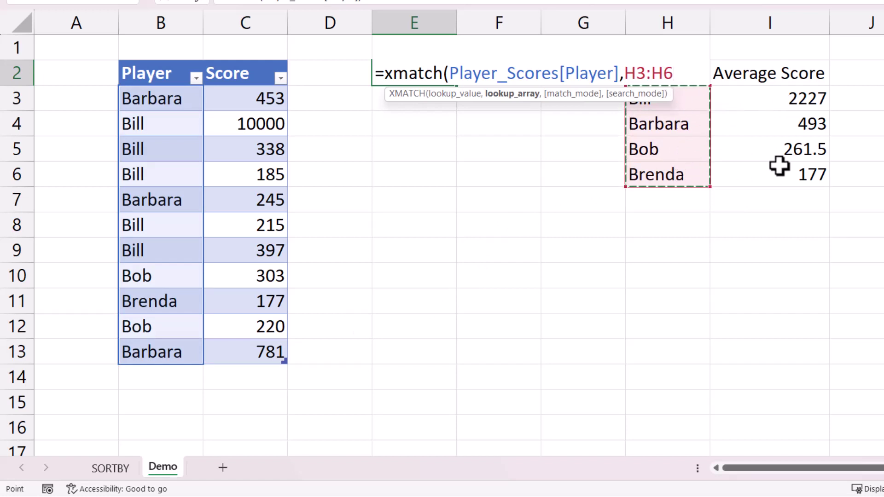
{"action": "key", "text": "Return"}
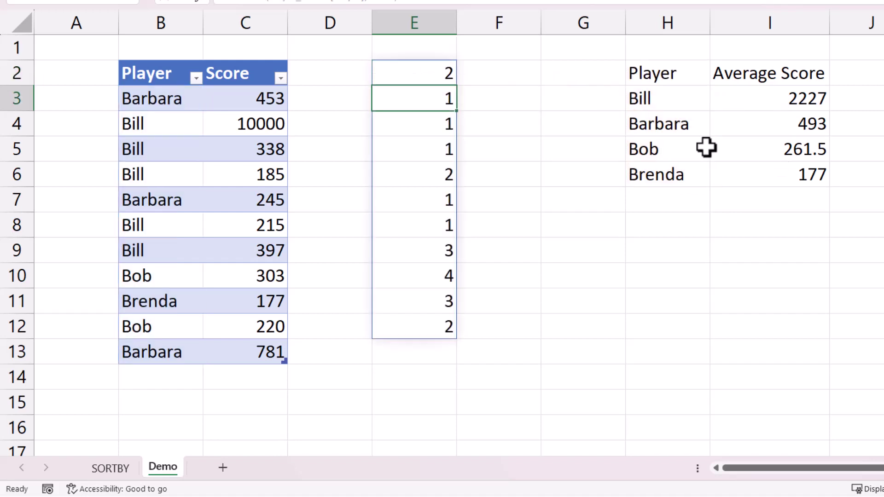
Step: Reopen the E2 formula and wrap XMATCH in SORTBY, with Player_Scores as the array and XMATCH as by_array1
{"action": "left_click", "coordinate": [443, 75]}
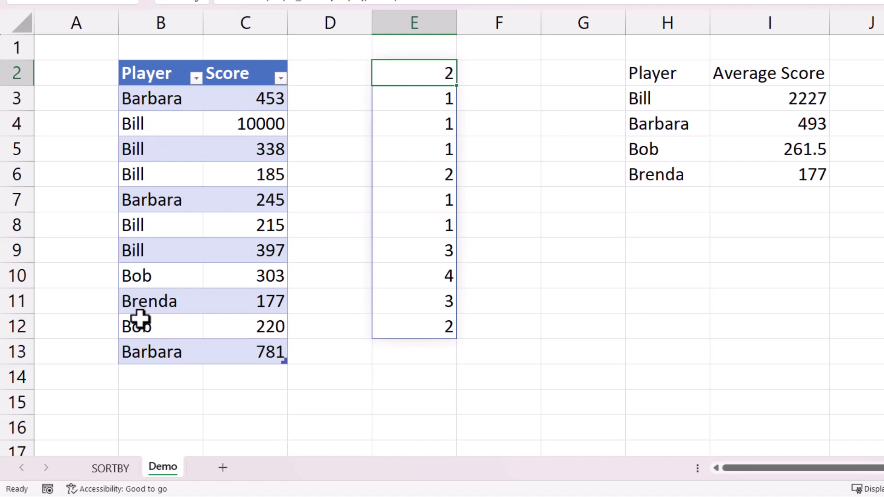
{"action": "double_click", "coordinate": [417, 78]}
{"action": "left_click", "coordinate": [384, 73]}
{"action": "type", "text": "SORTBY"}
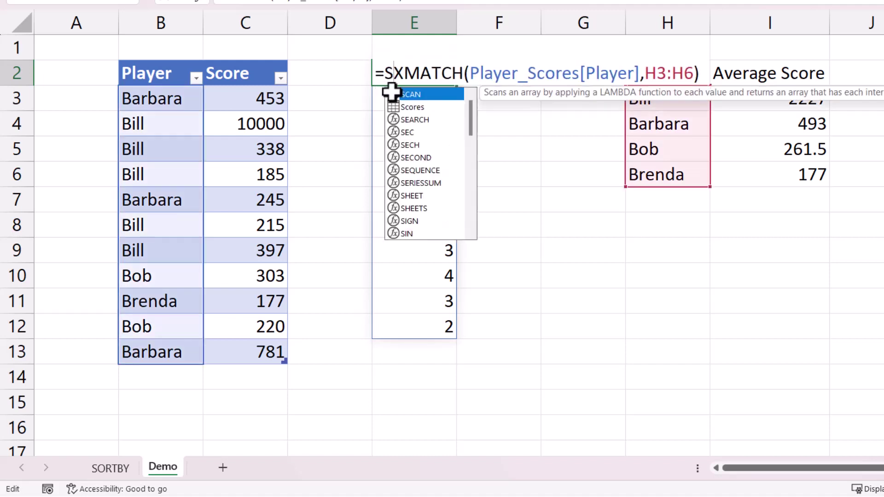
{"action": "type", "text": "("}
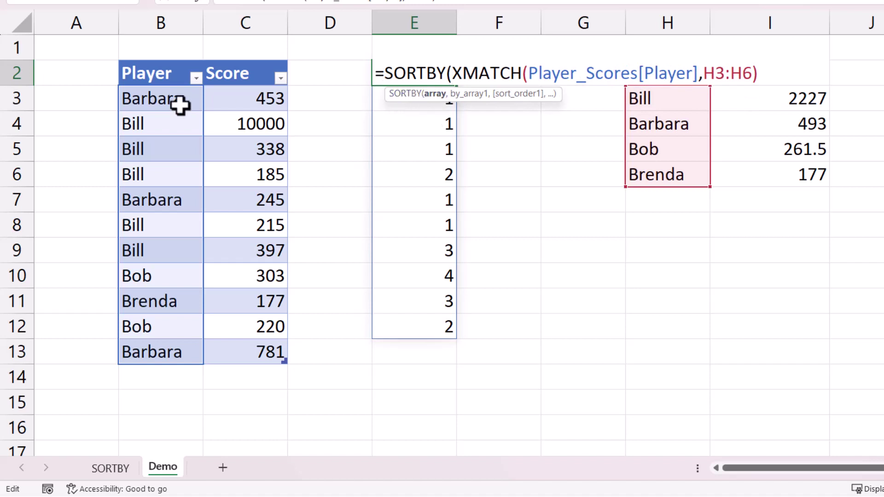
{"action": "left_click_drag", "start_coordinate": [152, 98], "coordinate": [276, 350]}
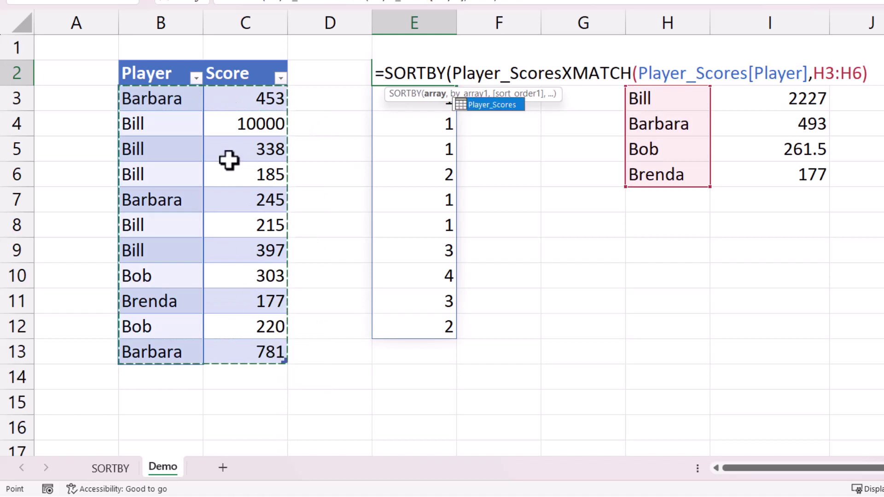
{"action": "type", "text": ","}
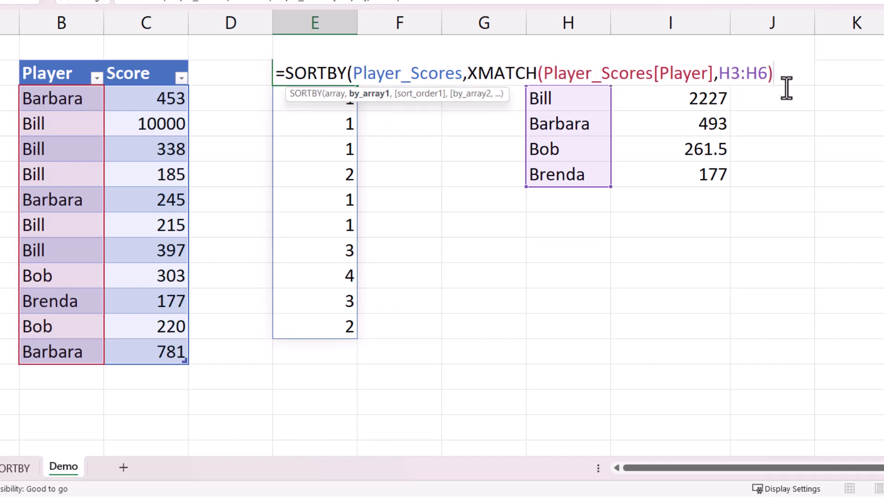
Step: Leave out the optional sort order, close the SORTBY function and enter the E2 formula
{"action": "type", "text": ","}
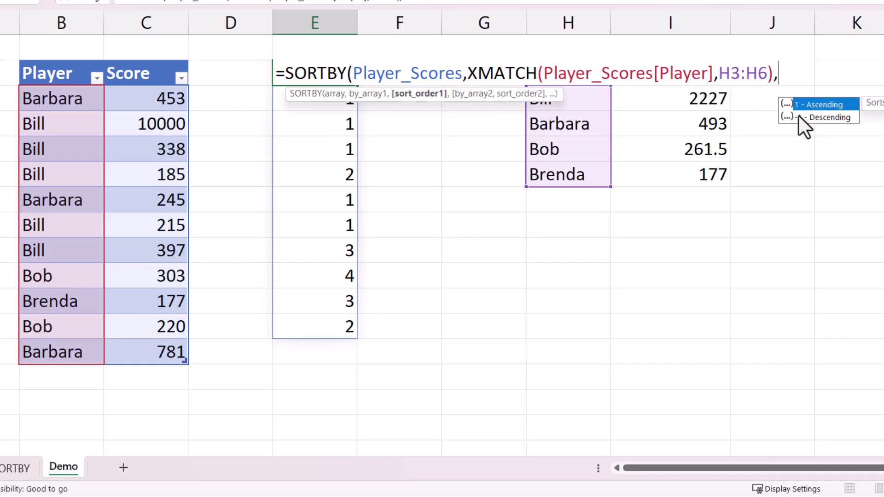
{"action": "key", "text": "BackSpace"}
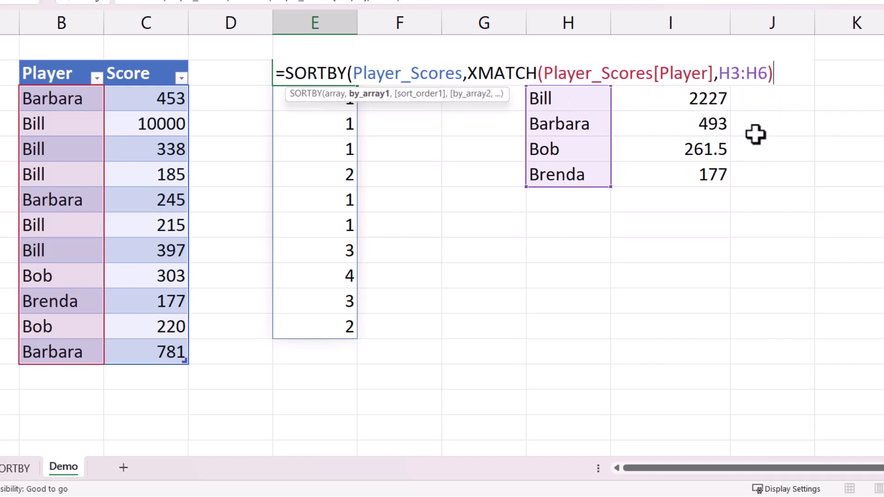
{"action": "type", "text": ")"}
{"action": "key", "text": "Return"}
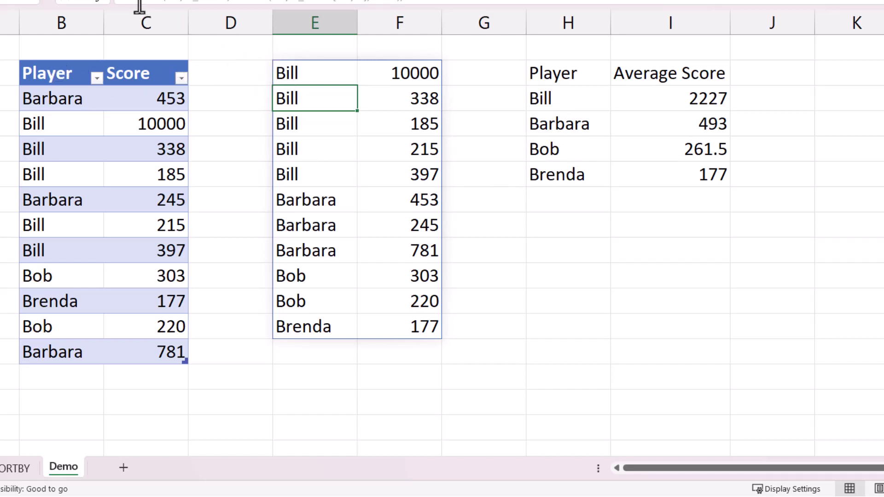
Step: Wrap the E2 SORTBY formula in VSTACK with Player_Scores[#Headers] as the first array and enter it
{"action": "double_click", "coordinate": [306, 74]}
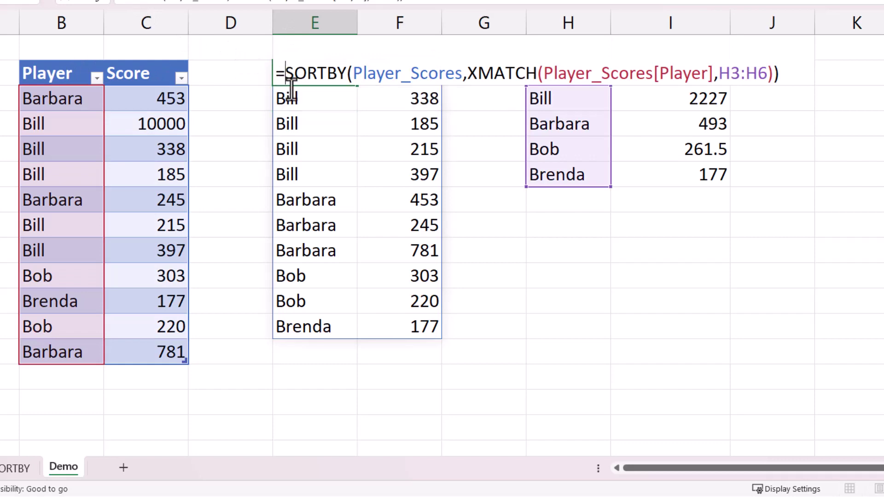
{"action": "type", "text": "VSTA"}
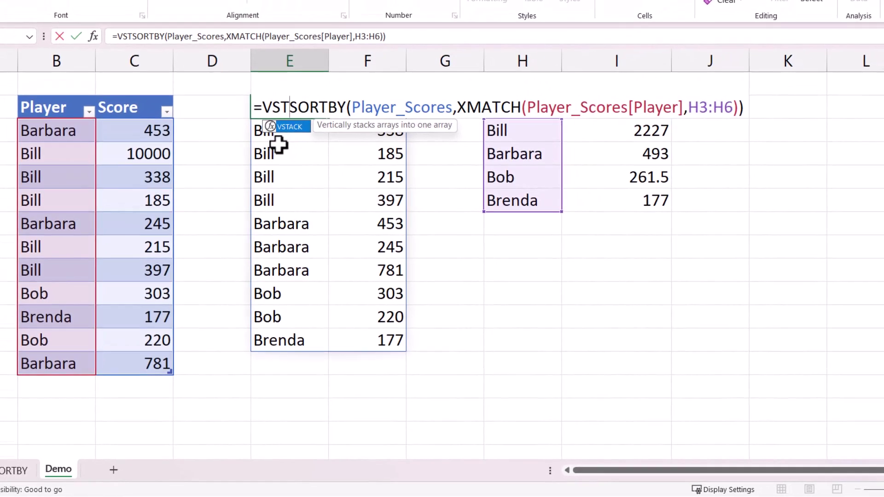
{"action": "type", "text": "CK("}
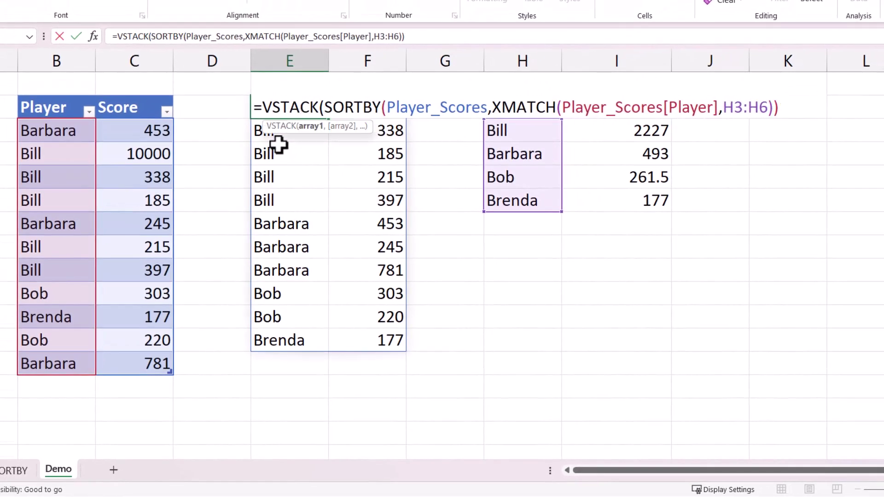
{"action": "left_click_drag", "start_coordinate": [59, 110], "coordinate": [144, 108]}
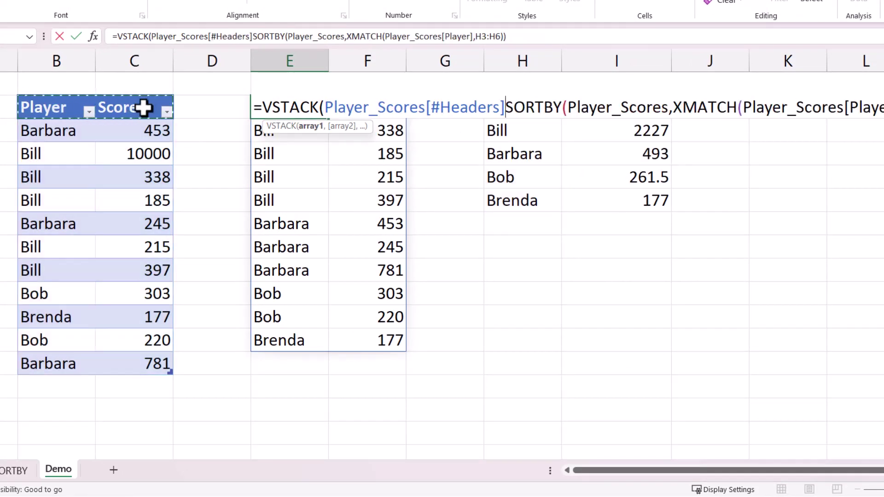
{"action": "type", "text": ","}
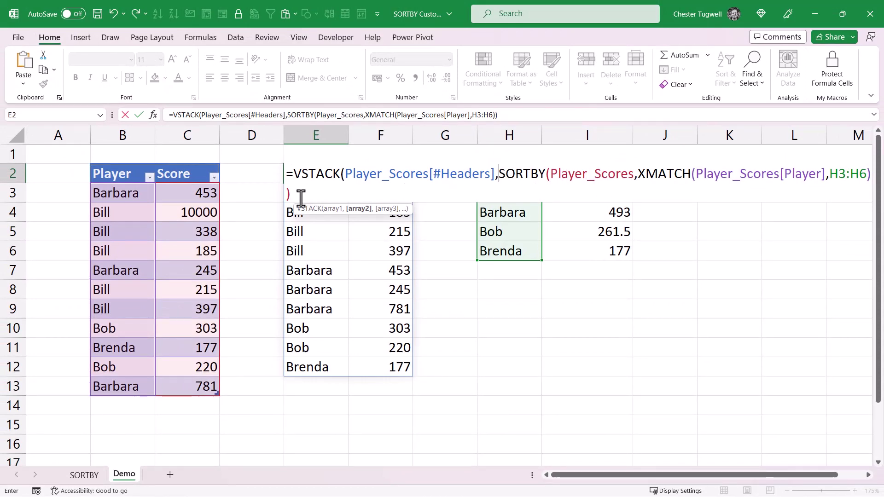
{"action": "type", "text": ")"}
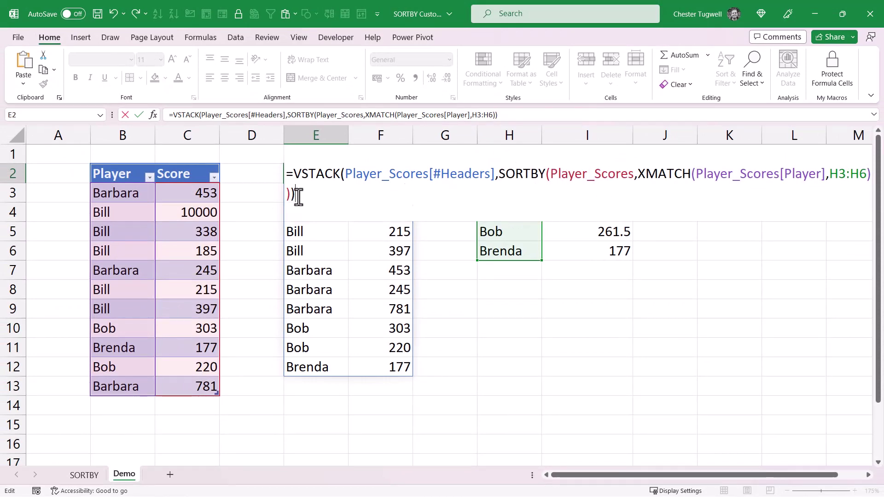
{"action": "key", "text": "Return"}
Step: Add a row 14 to the player scores table for the same player as in B12, with a score of 20000
{"action": "left_click", "coordinate": [113, 405]}
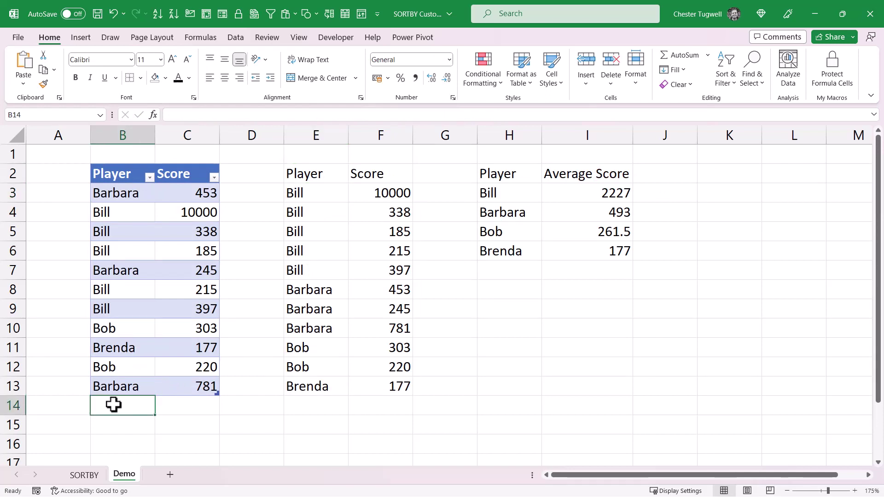
{"action": "type", "text": "B"}
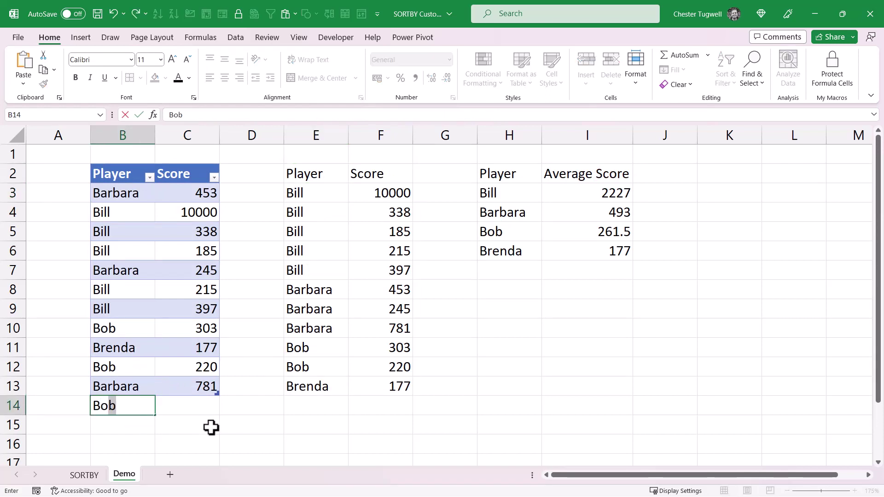
{"action": "type", "text": "ob"}
{"action": "key", "text": "Tab"}
{"action": "type", "text": "20"}
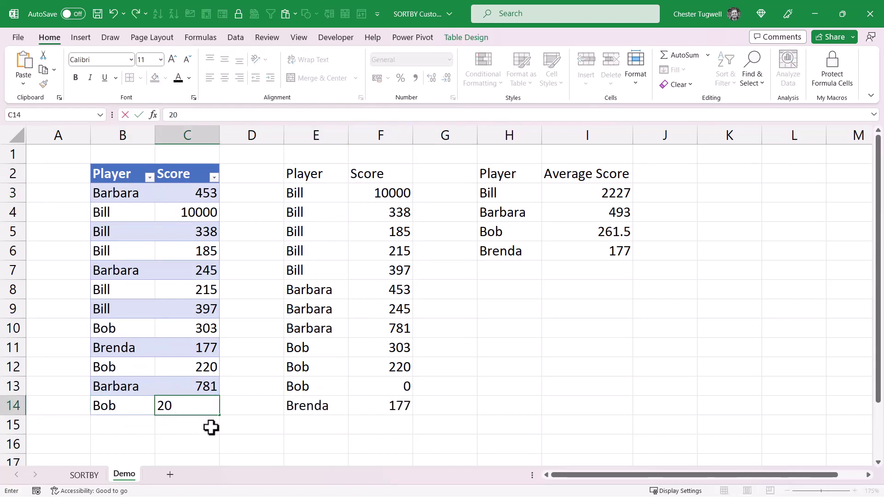
{"action": "key", "text": "Return"}
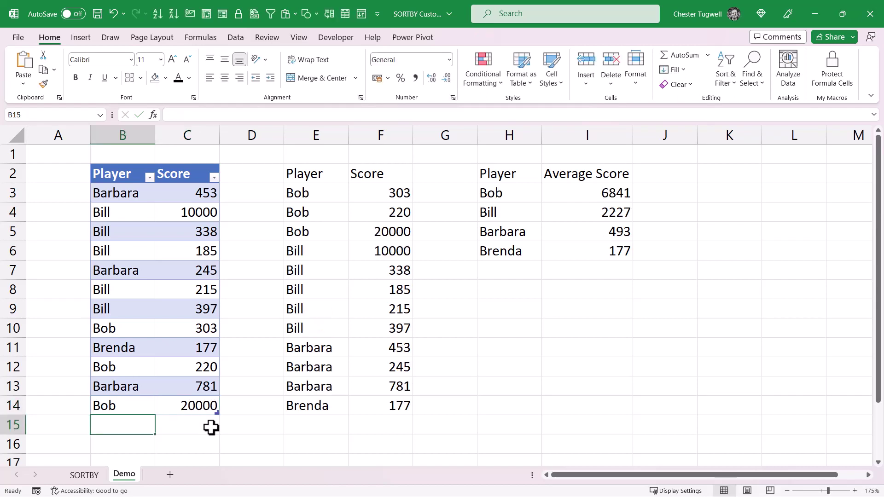
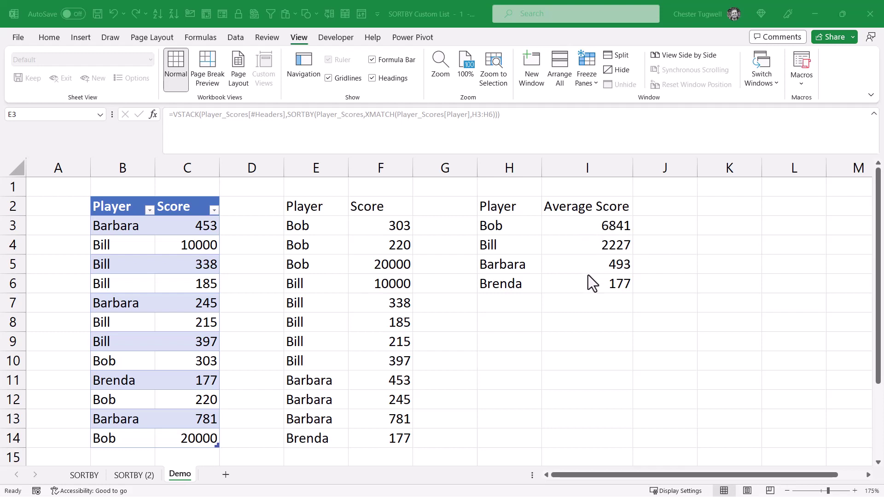
Step: Review the E2 formula, and copy the LET formula from H3 without its equals sign
{"action": "double_click", "coordinate": [307, 208]}
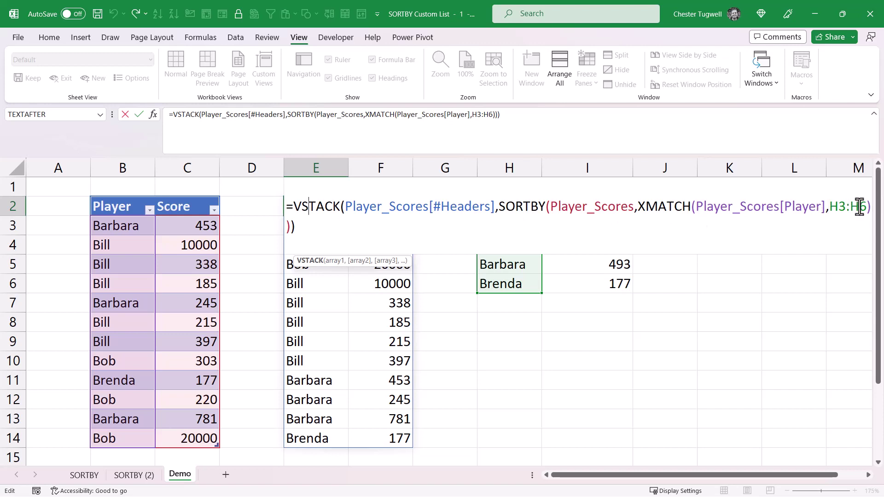
{"action": "key", "text": "Return"}
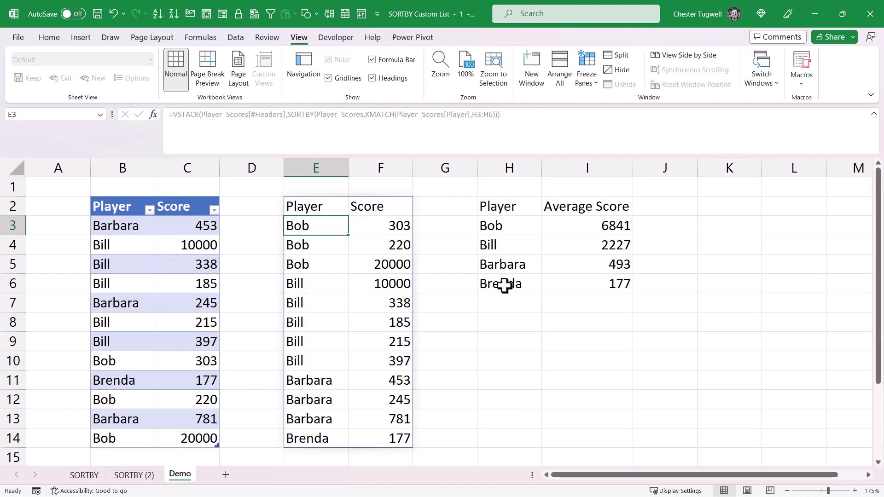
{"action": "double_click", "coordinate": [506, 223]}
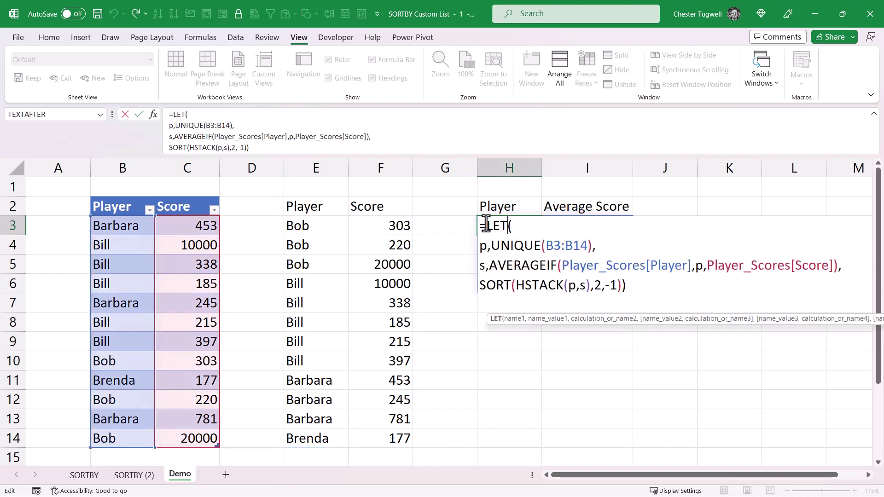
{"action": "left_click_drag", "start_coordinate": [486, 225], "coordinate": [637, 286]}
{"action": "key", "text": "ctrl+c"}
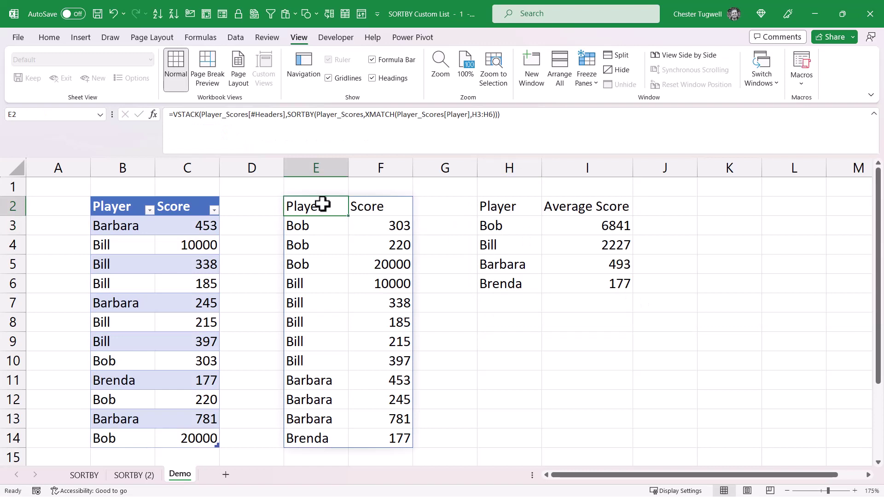
Step: Replace the H3:H6 lookup array of XMATCH in the E2 formula with the copied LET formula
{"action": "double_click", "coordinate": [325, 206]}
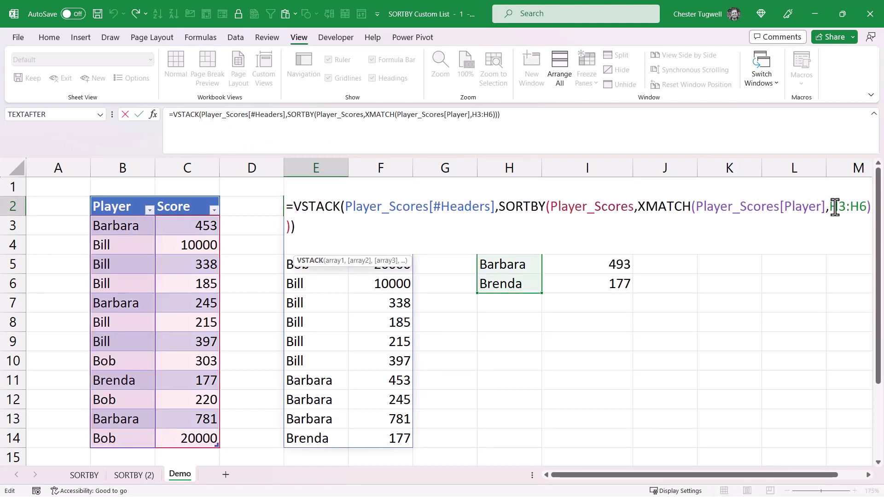
{"action": "left_click_drag", "start_coordinate": [832, 206], "coordinate": [868, 207]}
{"action": "key", "text": "ctrl+v"}
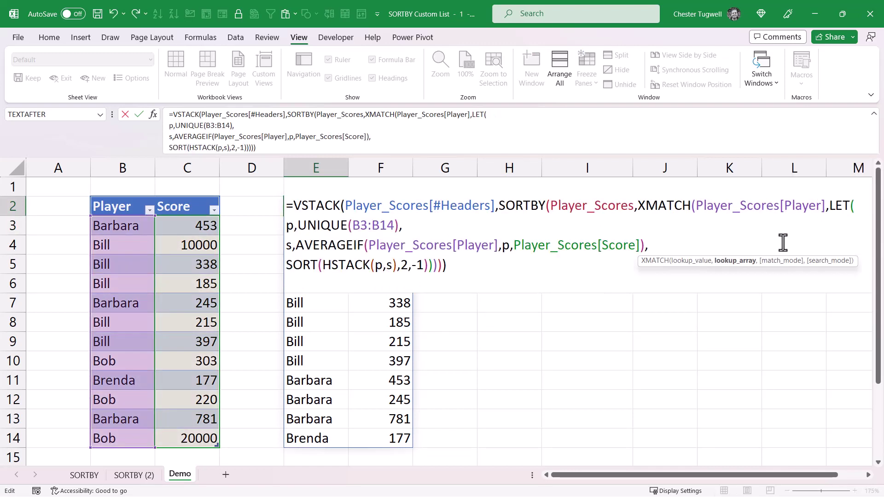
Step: In the E2 formula, move LET onto its own line and insert an opening CHOOSECOLS( directly in front of it
{"action": "left_click", "coordinate": [829, 207]}
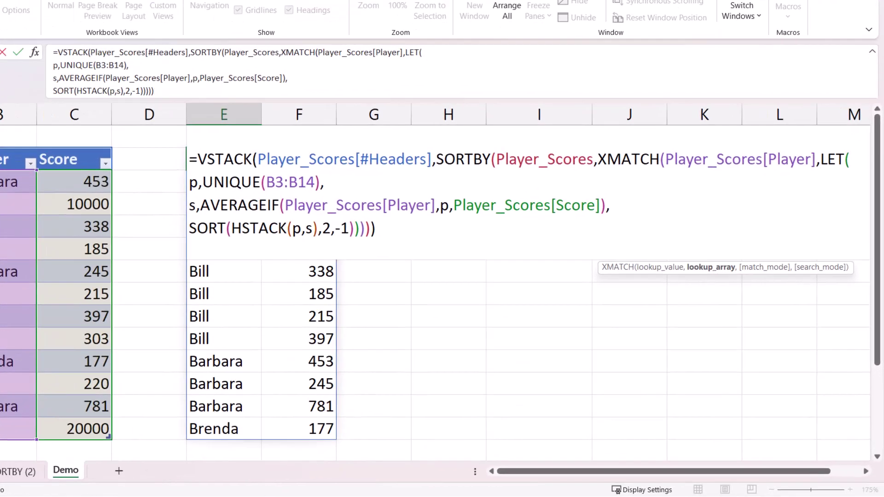
{"action": "key", "text": "alt+Return"}
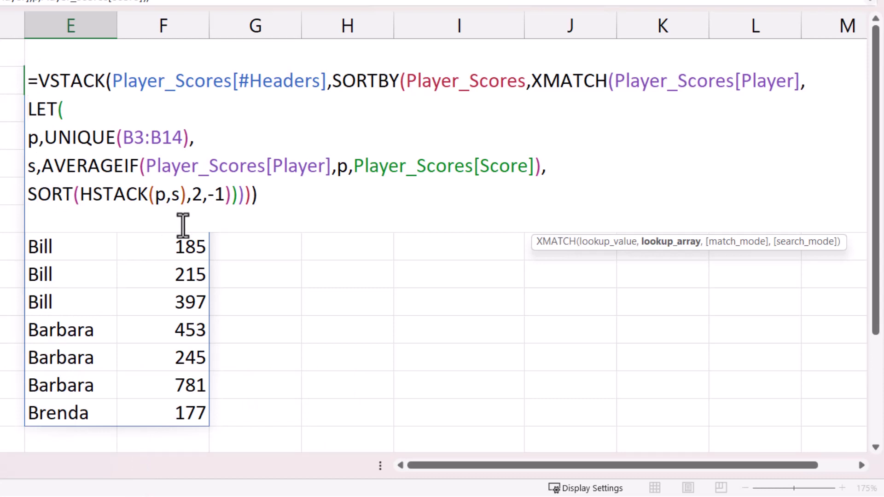
{"action": "type", "text": "CHOOSE"}
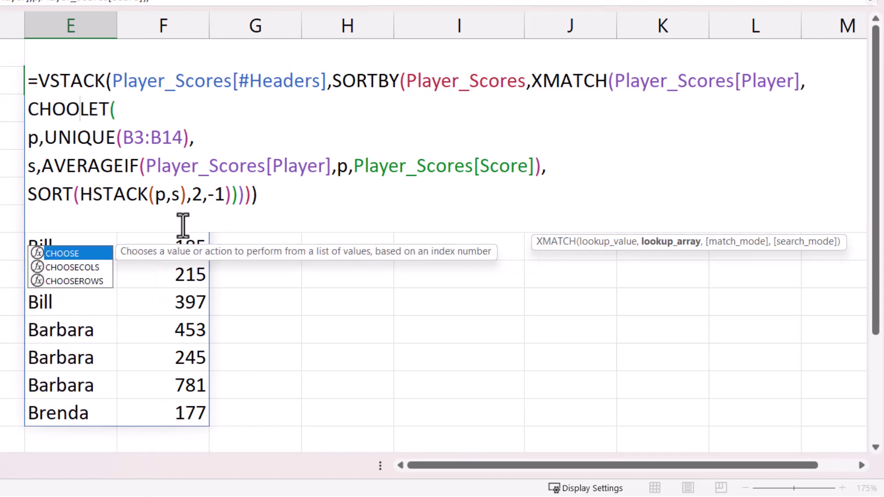
{"action": "type", "text": "COLS"}
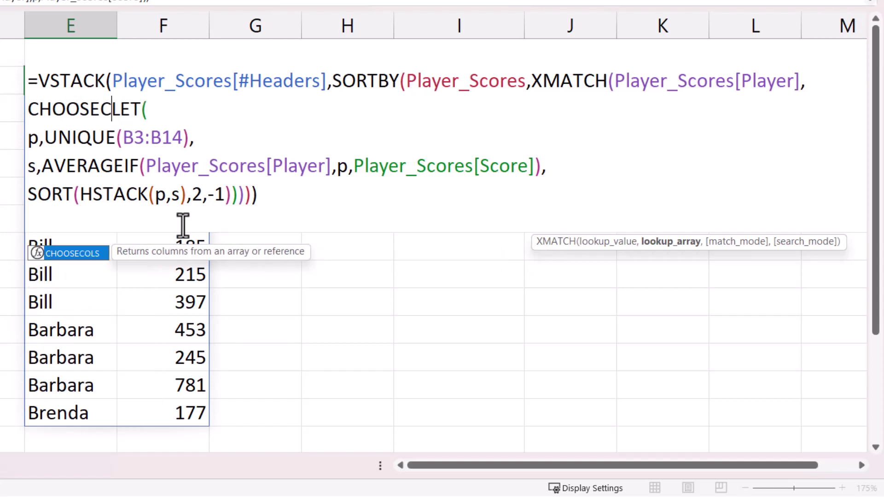
{"action": "key", "text": "Tab"}
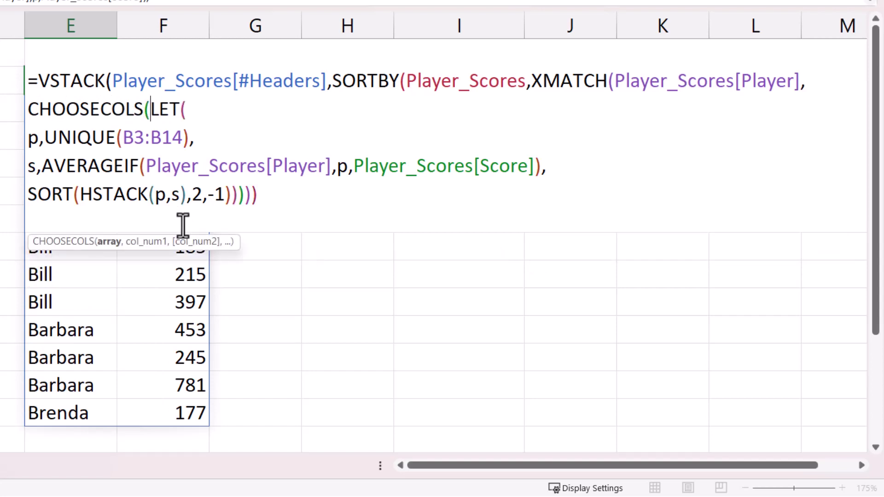
Step: Check the CHOOSECOLS array argument, close the function after the LET formula with column number 1, and enter the E2 formula
{"action": "left_click", "coordinate": [109, 251]}
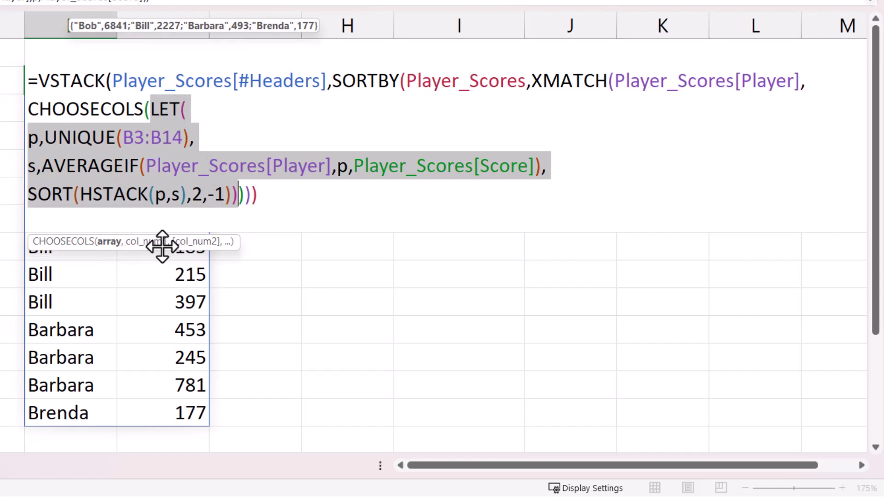
{"action": "left_click", "coordinate": [242, 203]}
{"action": "type", "text": ")"}
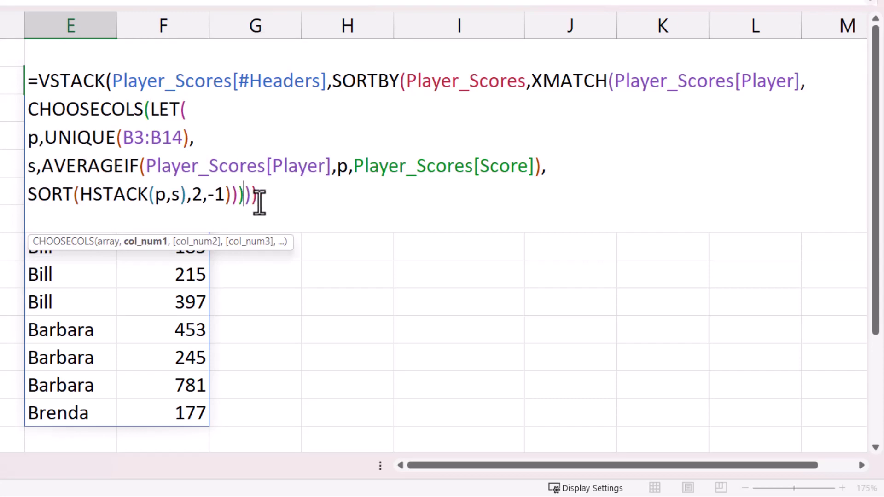
{"action": "key", "text": "BackSpace"}
{"action": "type", "text": ",1)"}
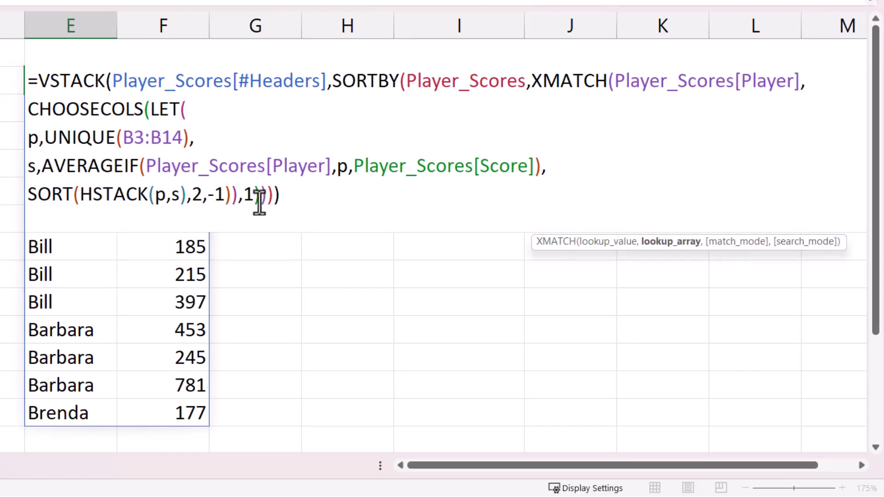
{"action": "key", "text": "Return"}
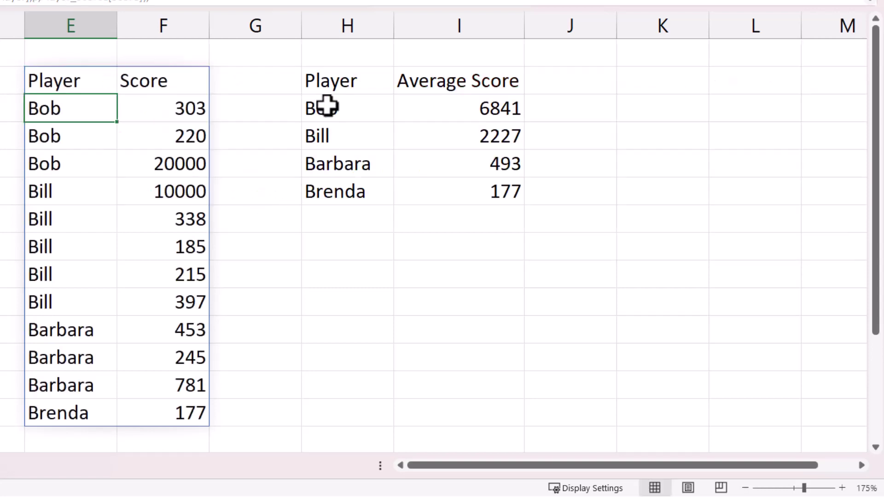
Step: Delete the contents of the helper Player and Average Score list in H2:I6
{"action": "left_click", "coordinate": [328, 83]}
{"action": "left_click_drag", "start_coordinate": [328, 83], "coordinate": [469, 187]}
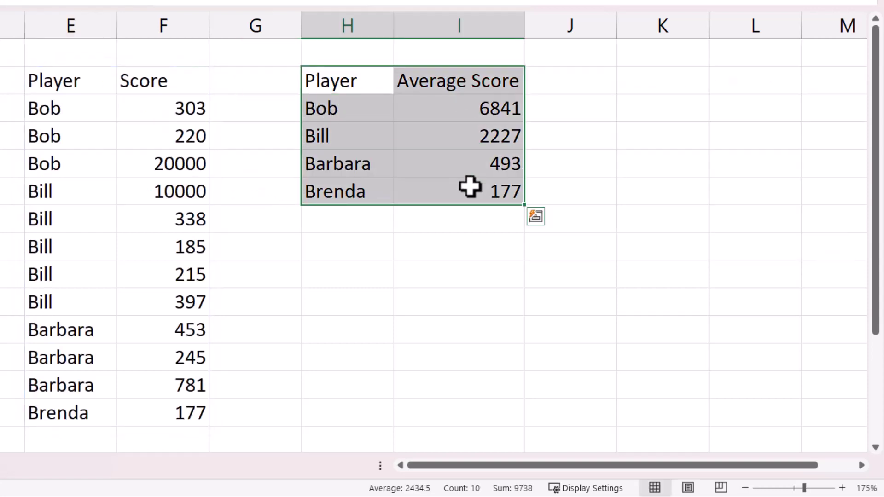
{"action": "key", "text": "Delete"}
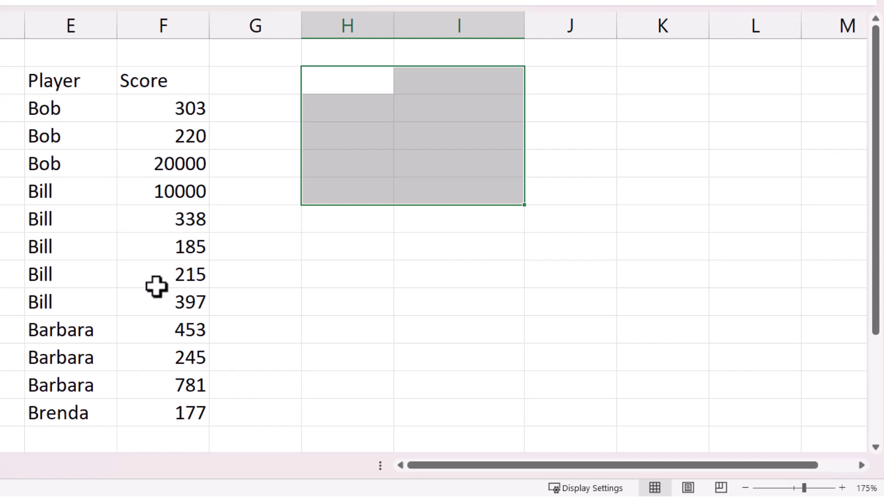
{"action": "left_click", "coordinate": [356, 252]}
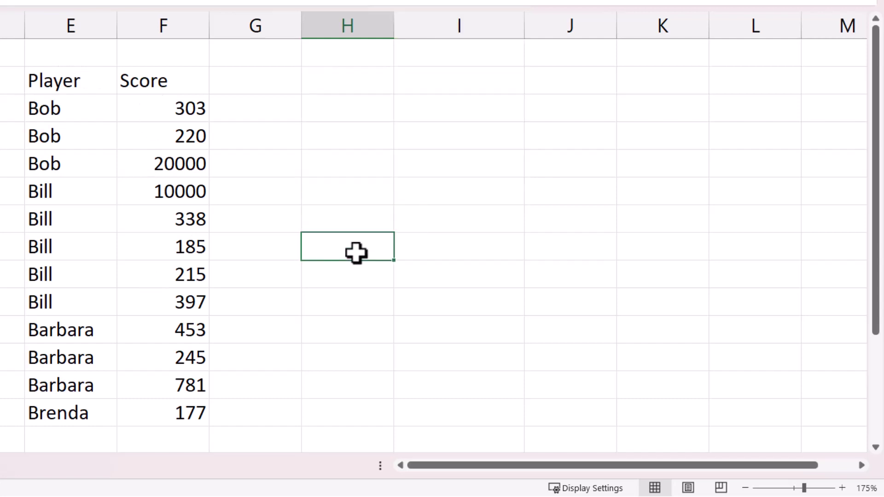